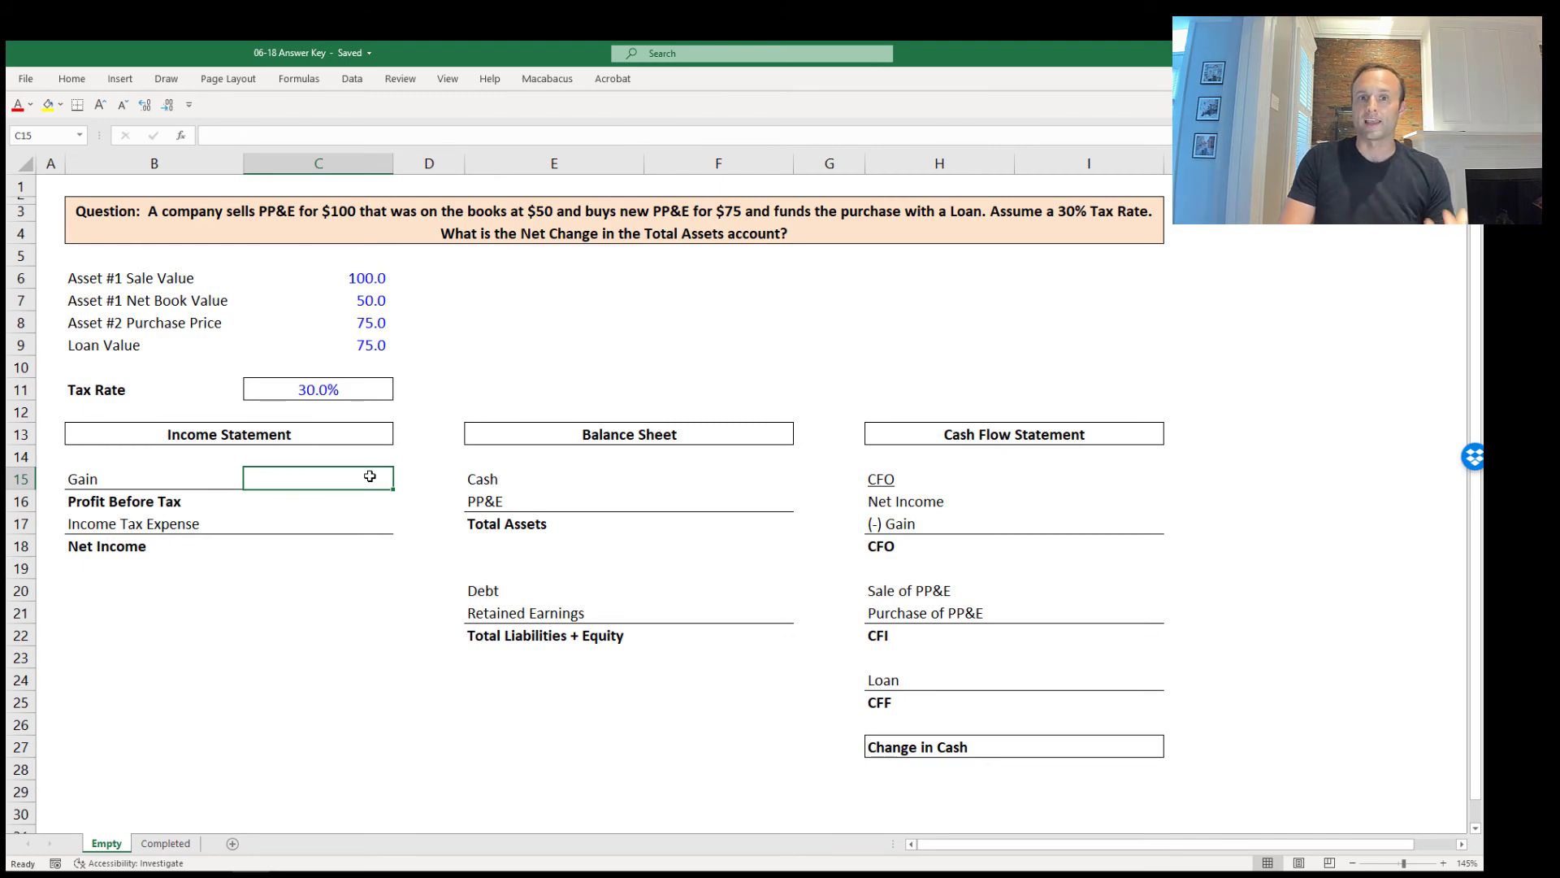
Enter the Gain formula =C6-C7 (50.0) and AutoSum Profit Before Tax to 50.0.
{"action": "type", "text": "+"}
{"action": "key", "text": "Up"}
{"action": "key", "text": "Up"}
{"action": "key", "text": "Up"}
{"action": "key", "text": "Up"}
{"action": "key", "text": "Up"}
{"action": "key", "text": "Up"}
{"action": "key", "text": "Up"}
{"action": "key", "text": "Up"}
{"action": "key", "text": "Up"}
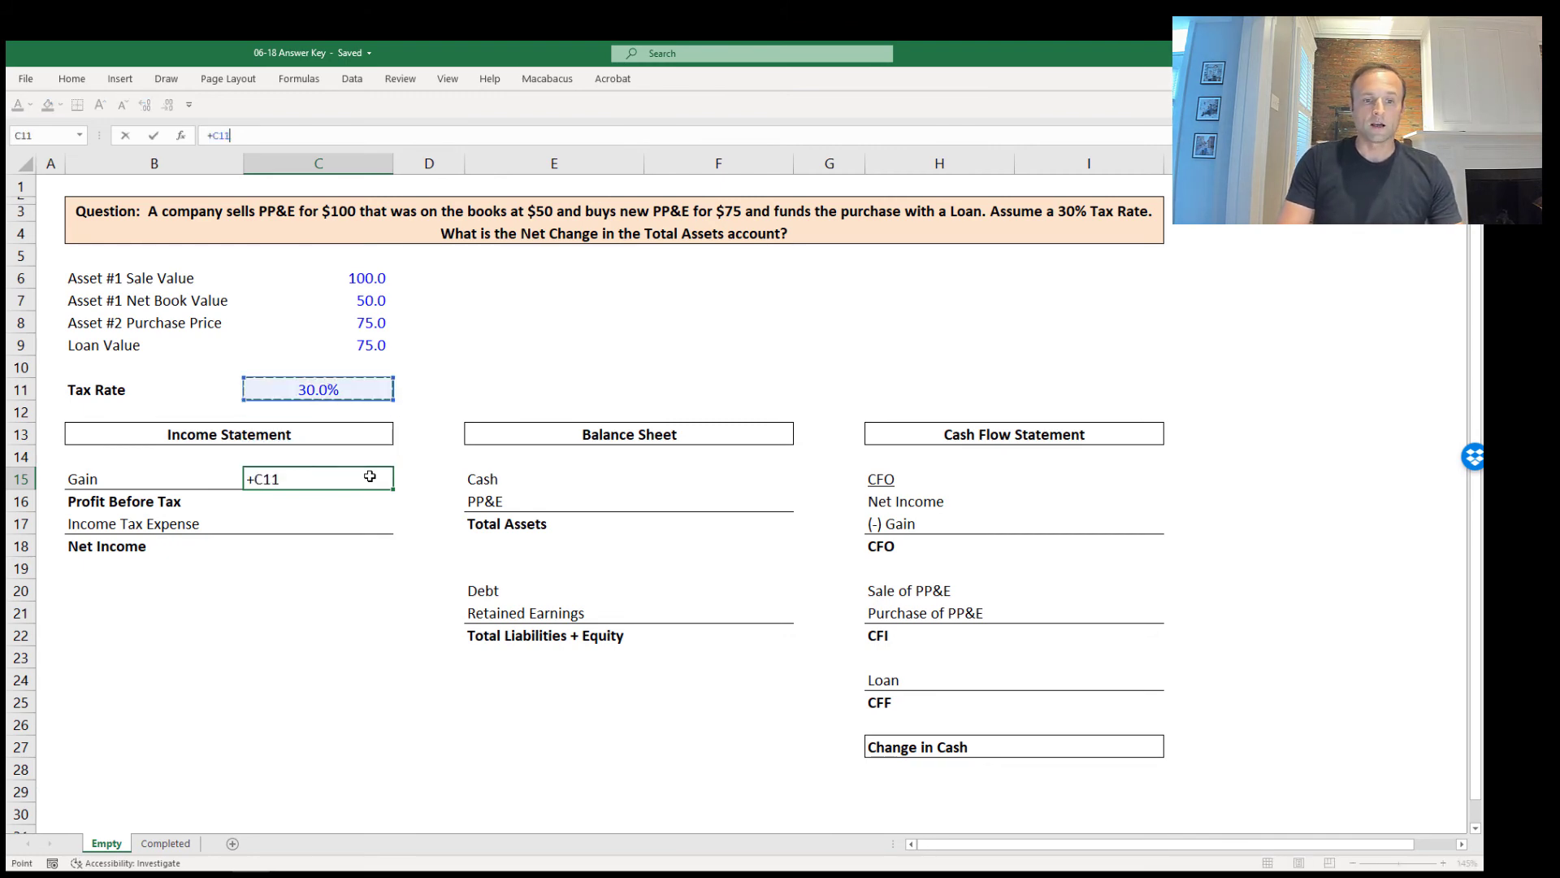
{"action": "type", "text": "-"}
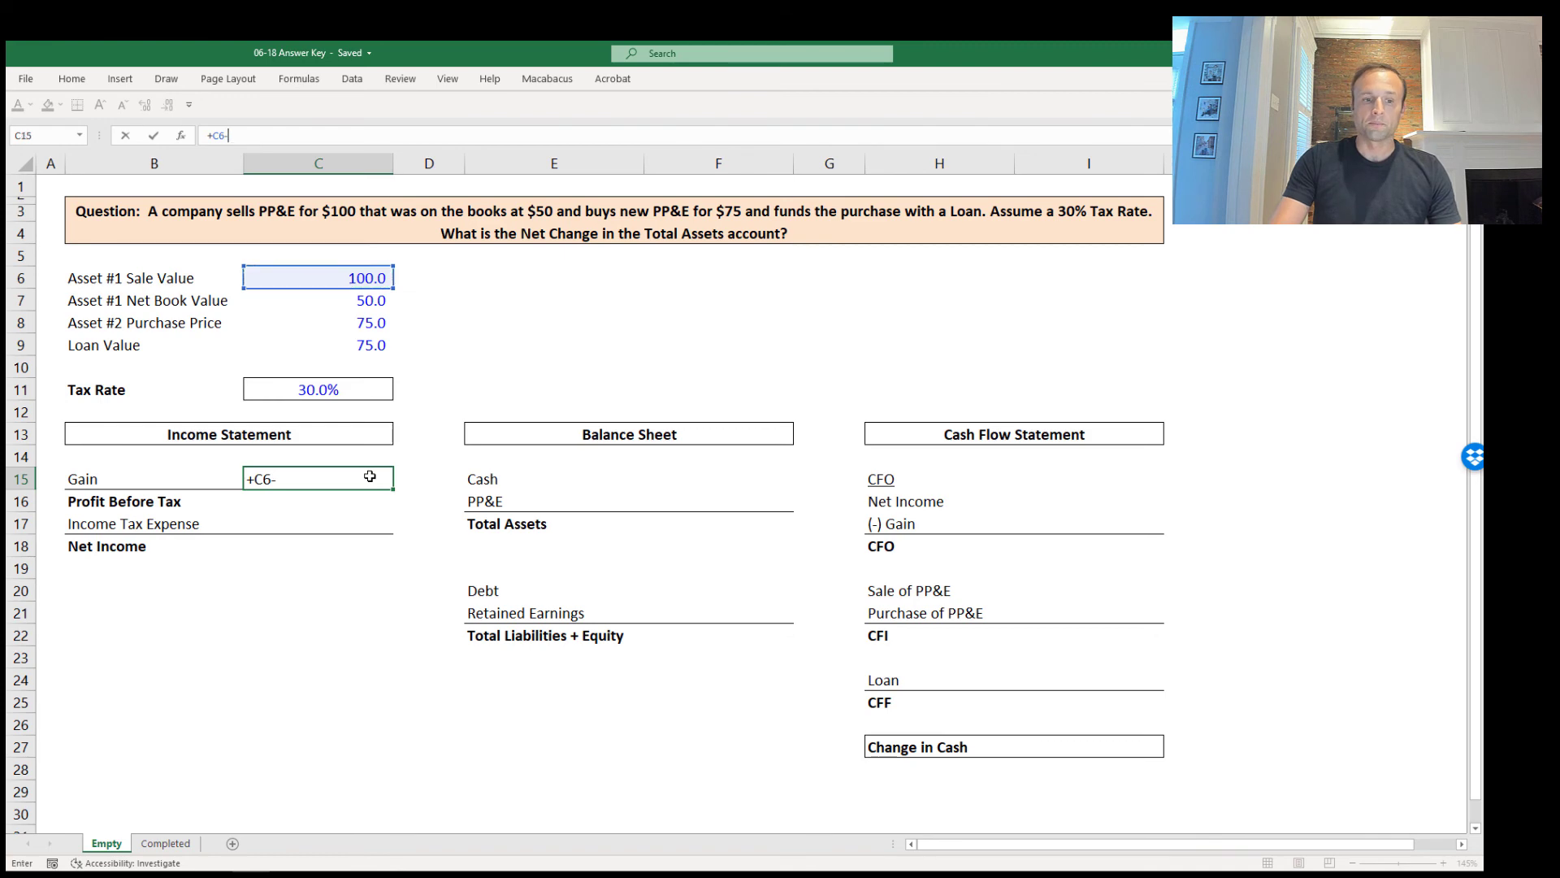
{"action": "key", "text": "Up"}
{"action": "key", "text": "Up"}
{"action": "key", "text": "Up"}
{"action": "key", "text": "Up"}
{"action": "key", "text": "Up"}
{"action": "key", "text": "Up"}
{"action": "key", "text": "Up"}
{"action": "key", "text": "Up"}
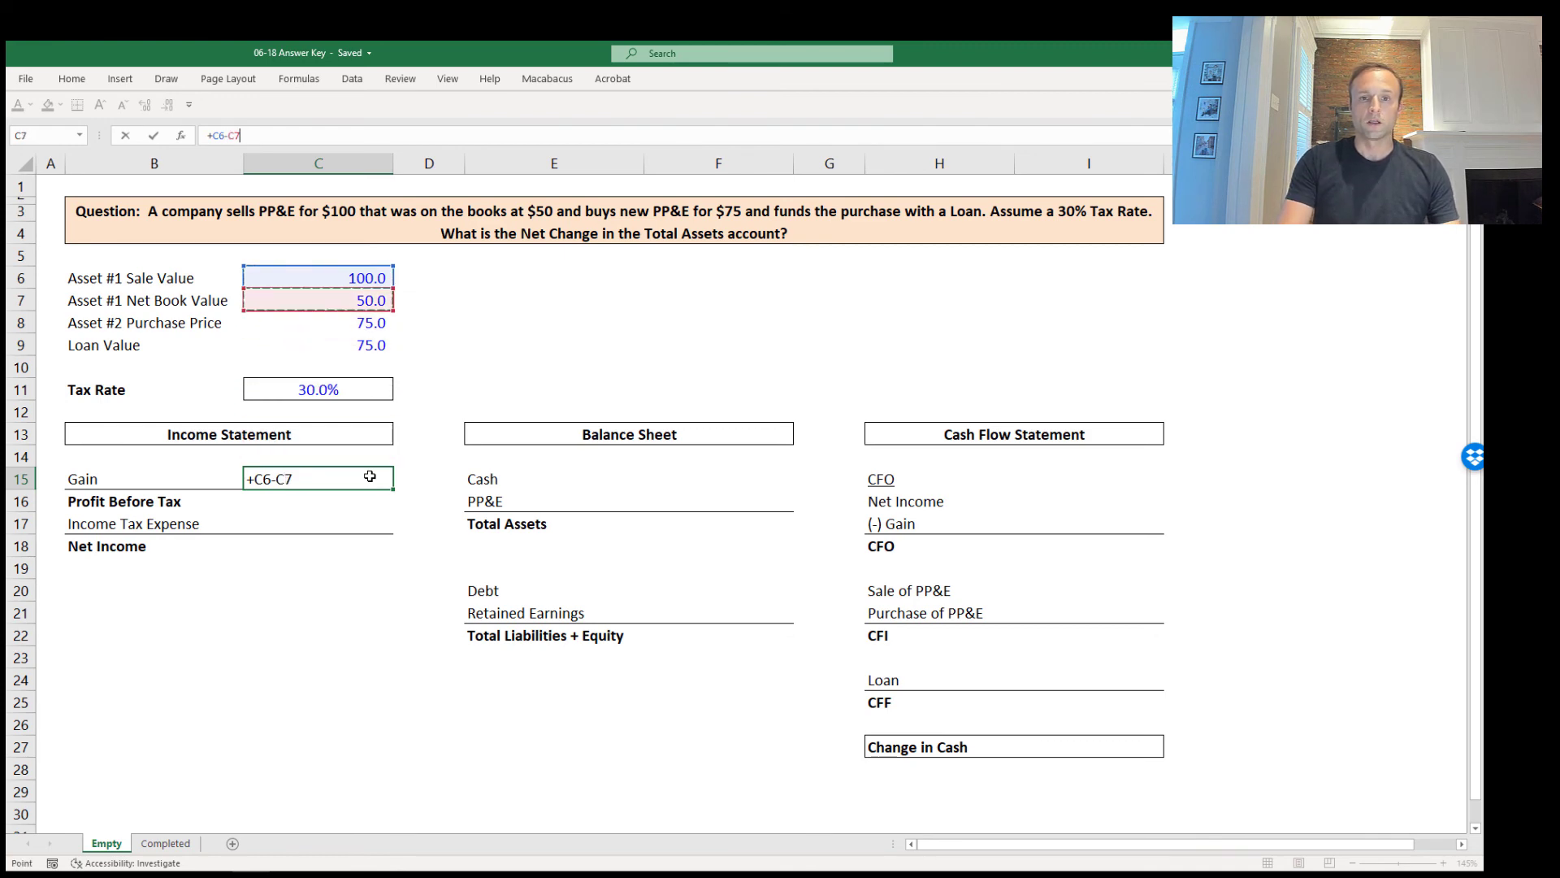
{"action": "key", "text": "Return"}
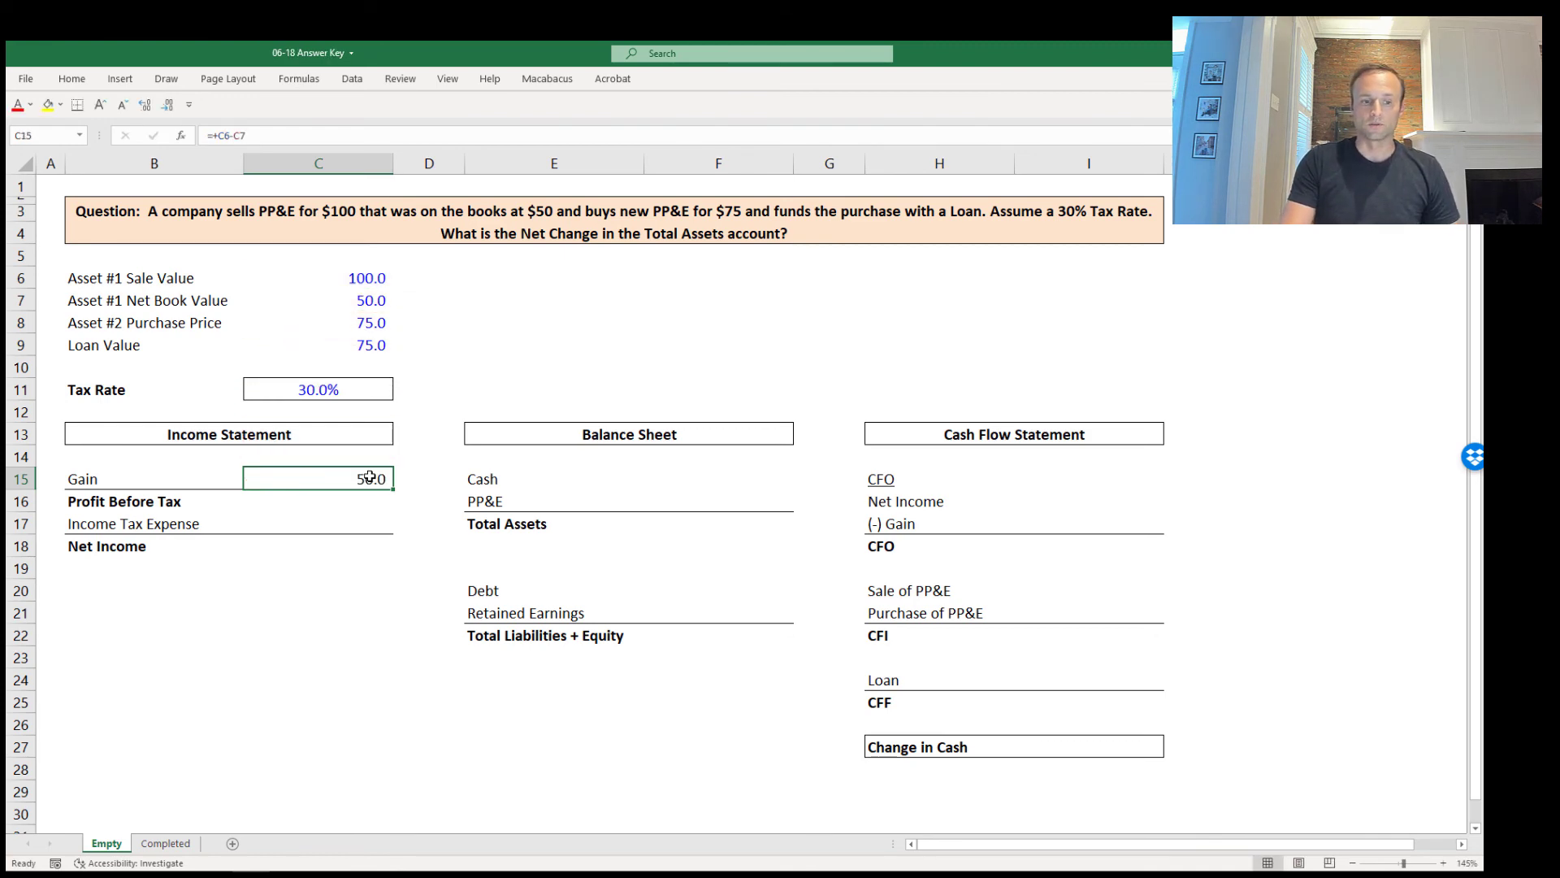
{"action": "key", "text": "Down"}
{"action": "key", "text": "alt+equal"}
{"action": "key", "text": "Return"}
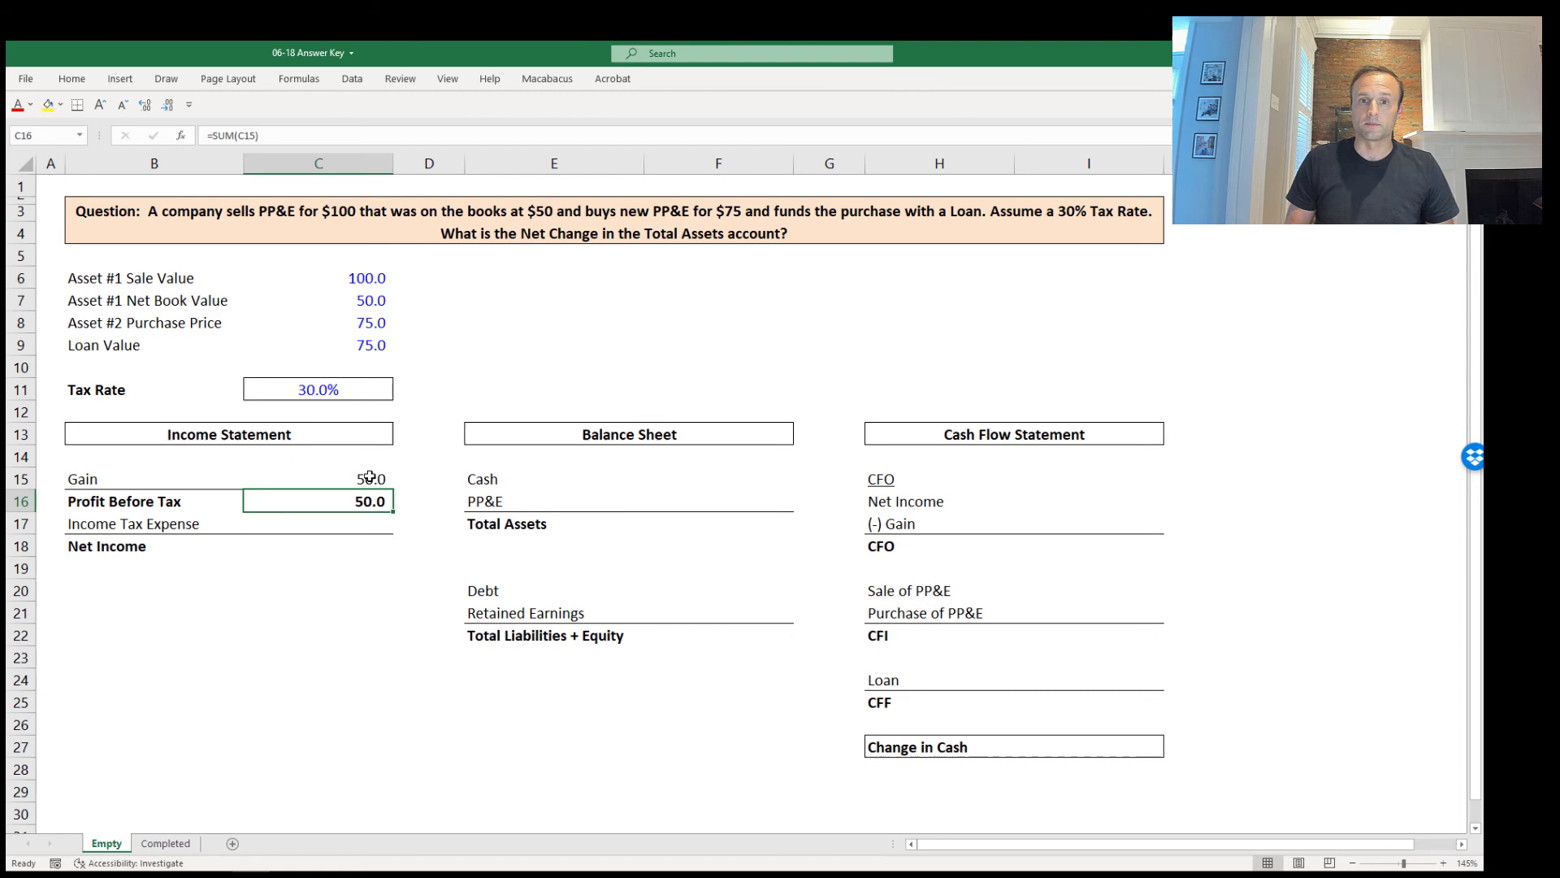
Set Income Tax Expense in C17 to =-C16*C11, giving (15.0).
{"action": "key", "text": "Down"}
{"action": "type", "text": "-"}
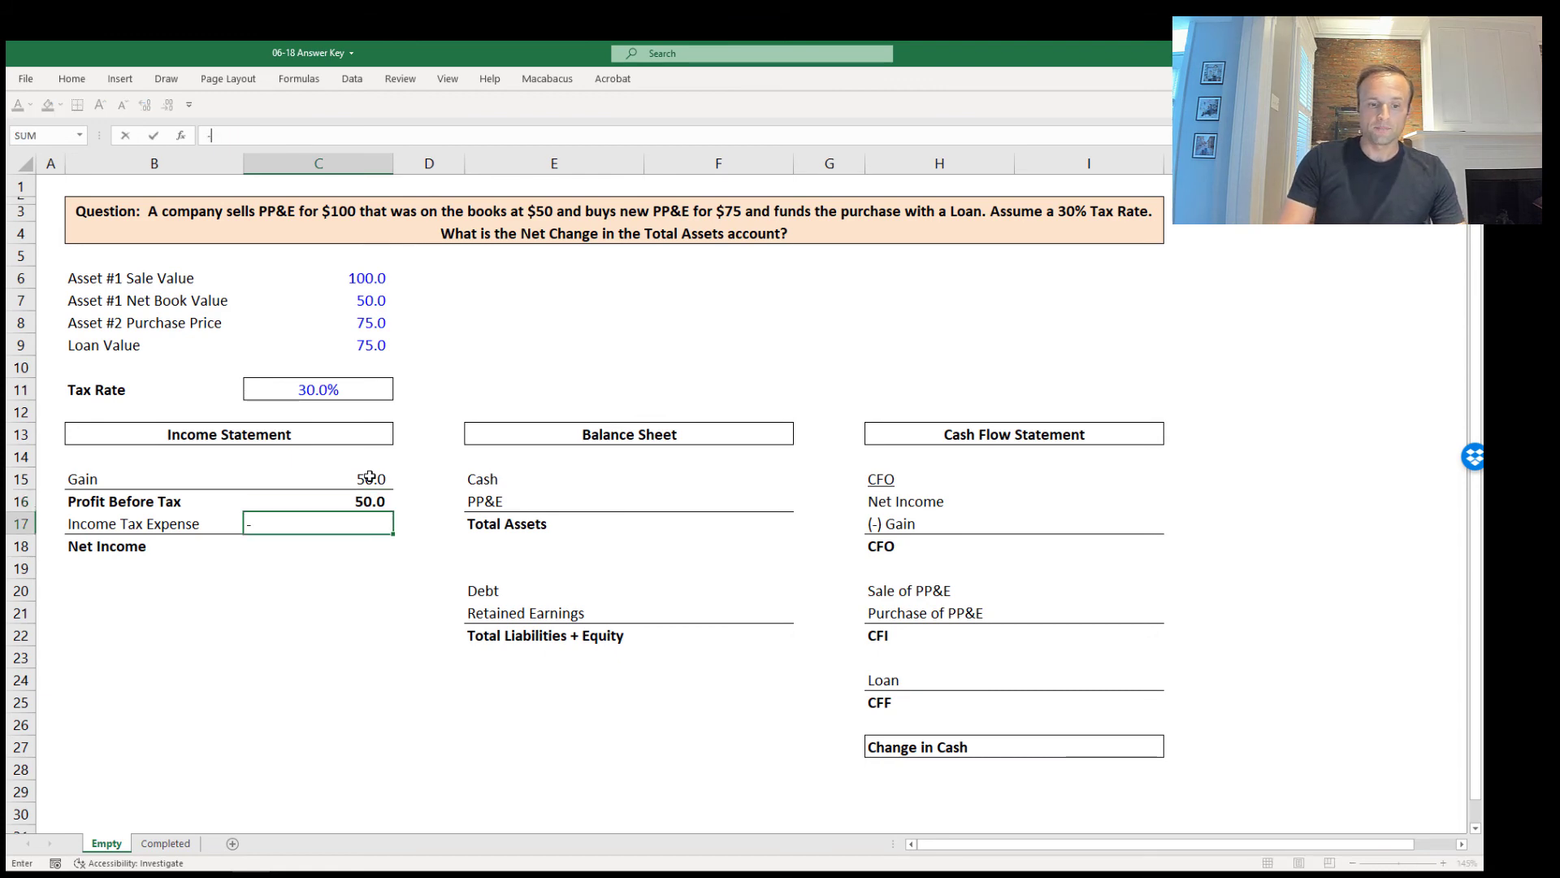
{"action": "key", "text": "Up"}
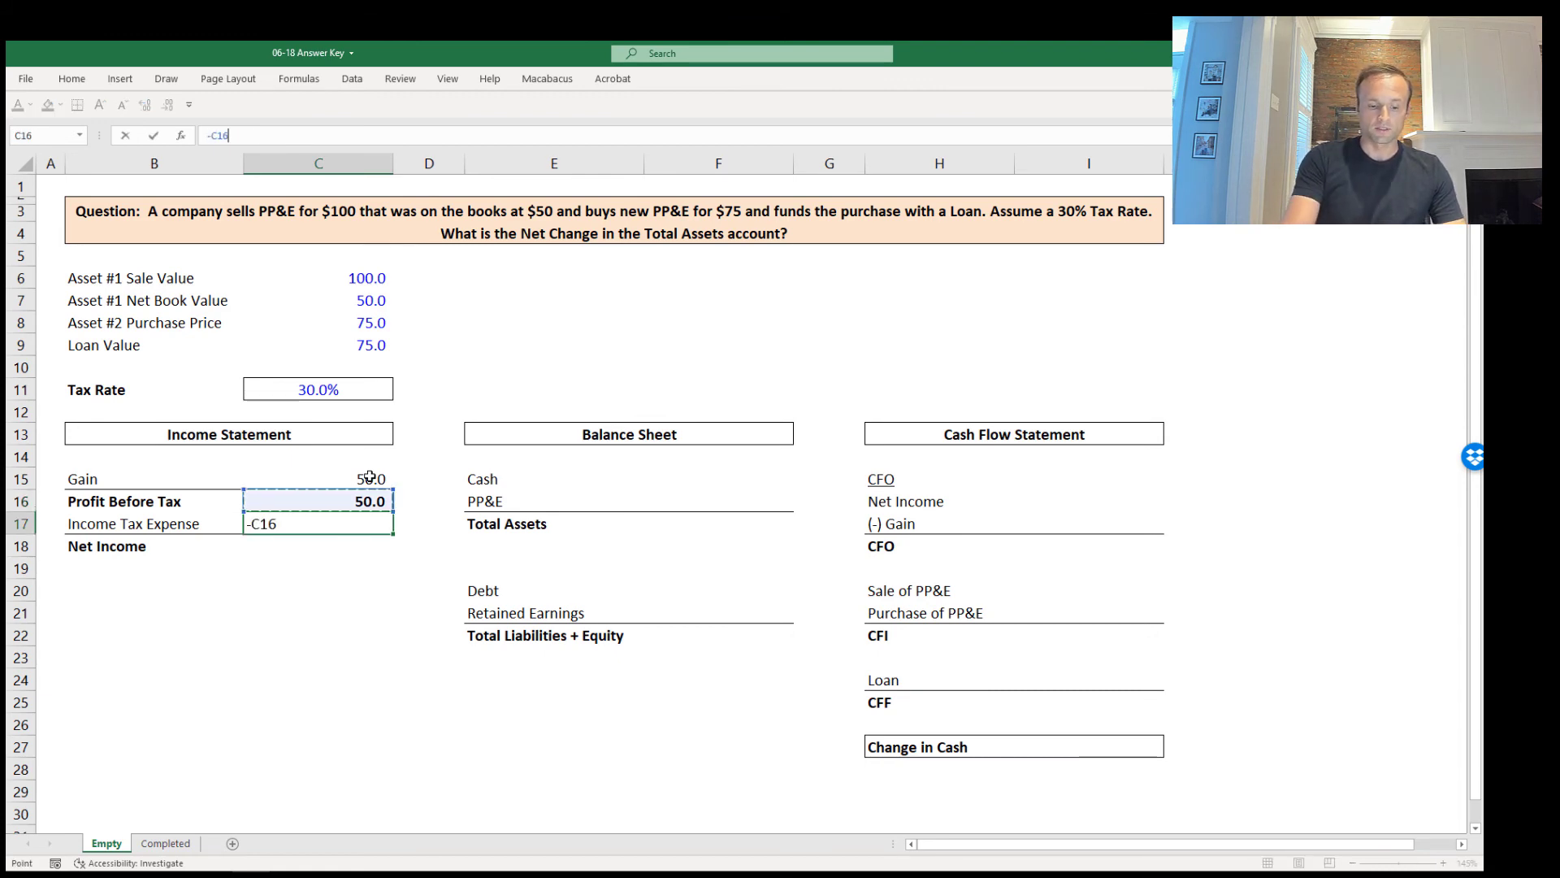
{"action": "type", "text": "*"}
{"action": "key", "text": "Up"}
{"action": "key", "text": "Up"}
{"action": "key", "text": "Up"}
{"action": "key", "text": "Up"}
{"action": "key", "text": "Up"}
{"action": "key", "text": "Up"}
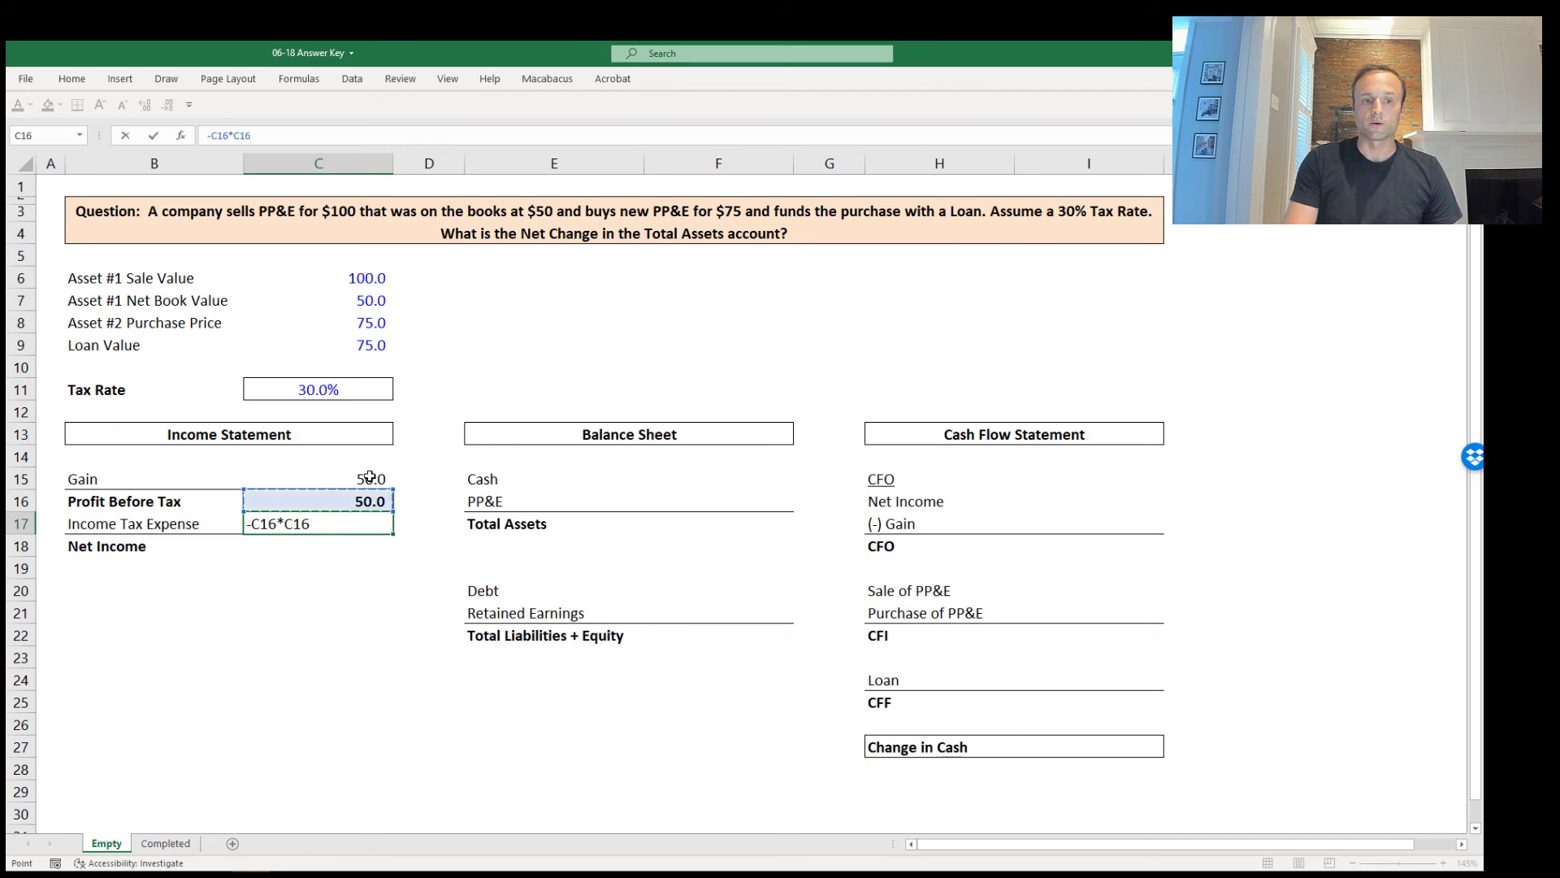
{"action": "key", "text": "ctrl+Return"}
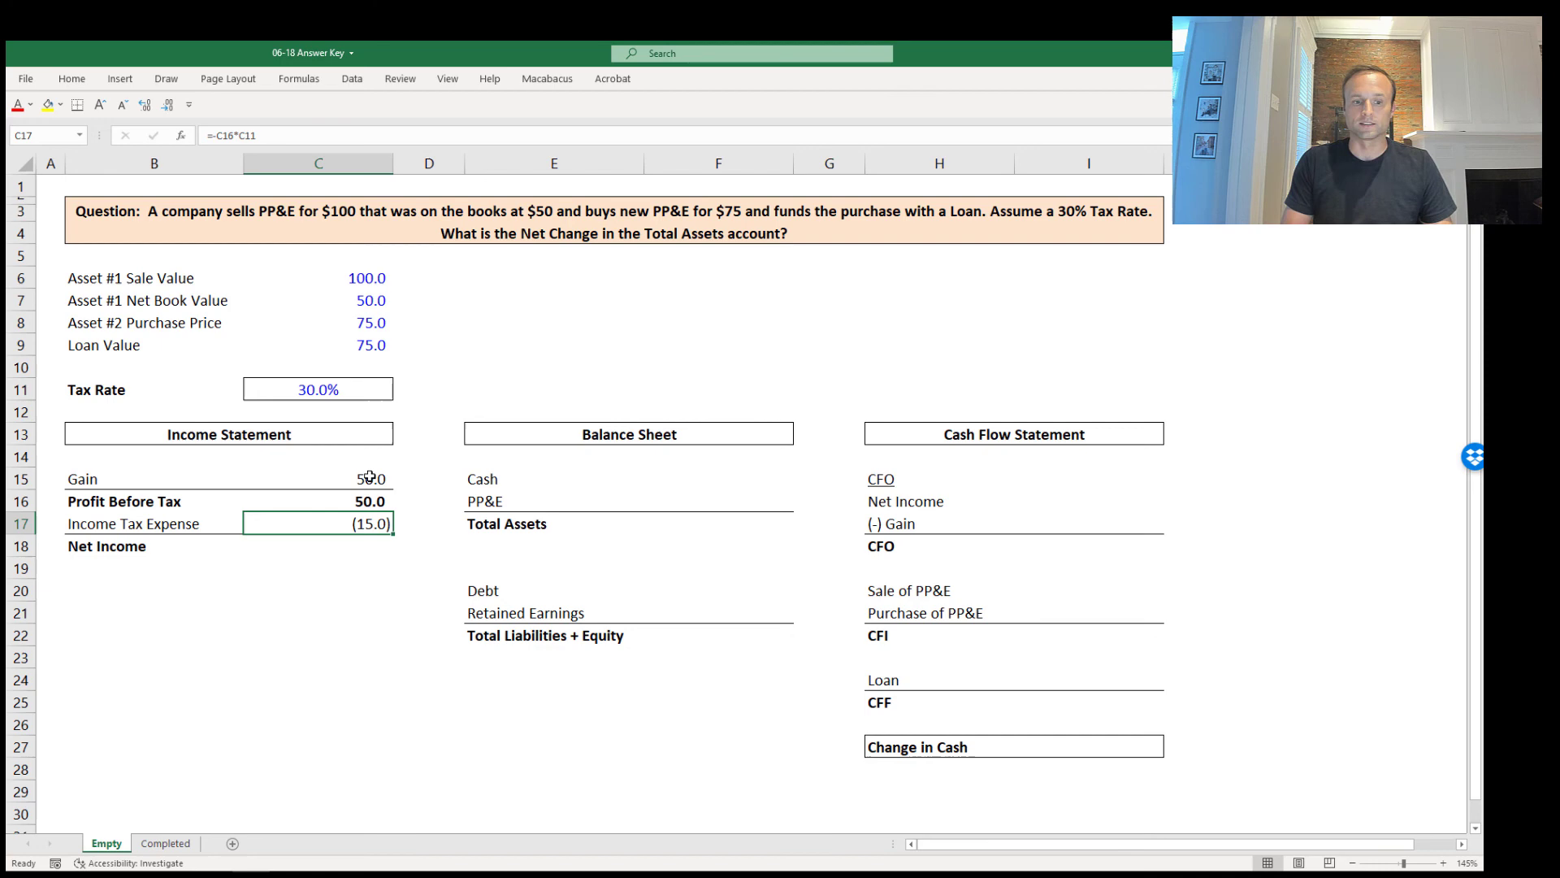
Sum C16:C17 into Net Income in C18, giving 35.0.
{"action": "key", "text": "Down"}
{"action": "type", "text": "=SUM("}
{"action": "key", "text": "Up"}
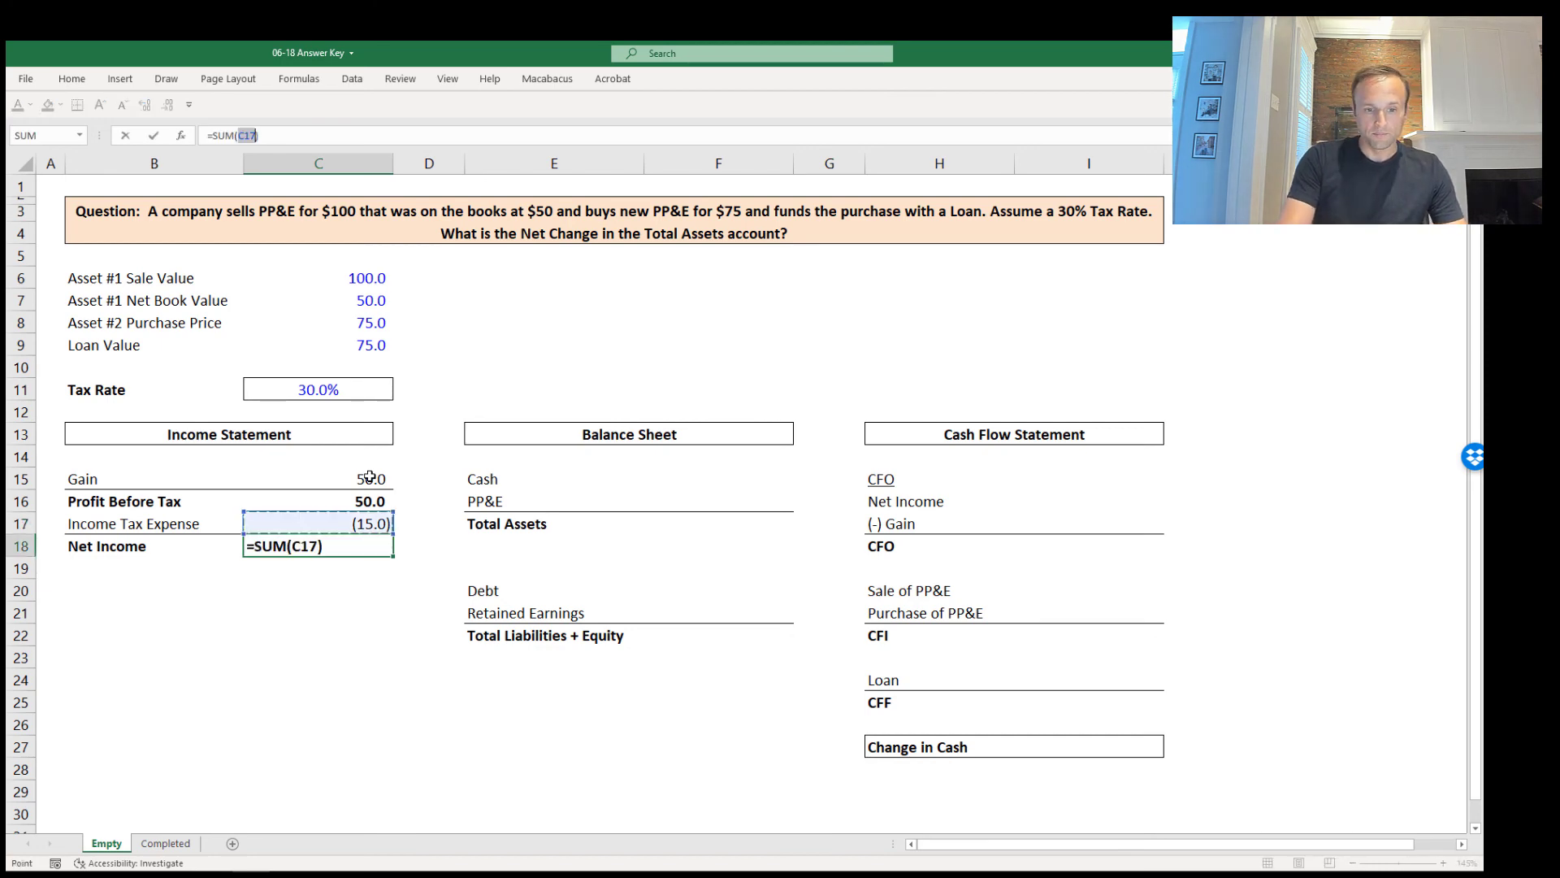
{"action": "key", "text": "Up"}
{"action": "key", "text": "shift+Down"}
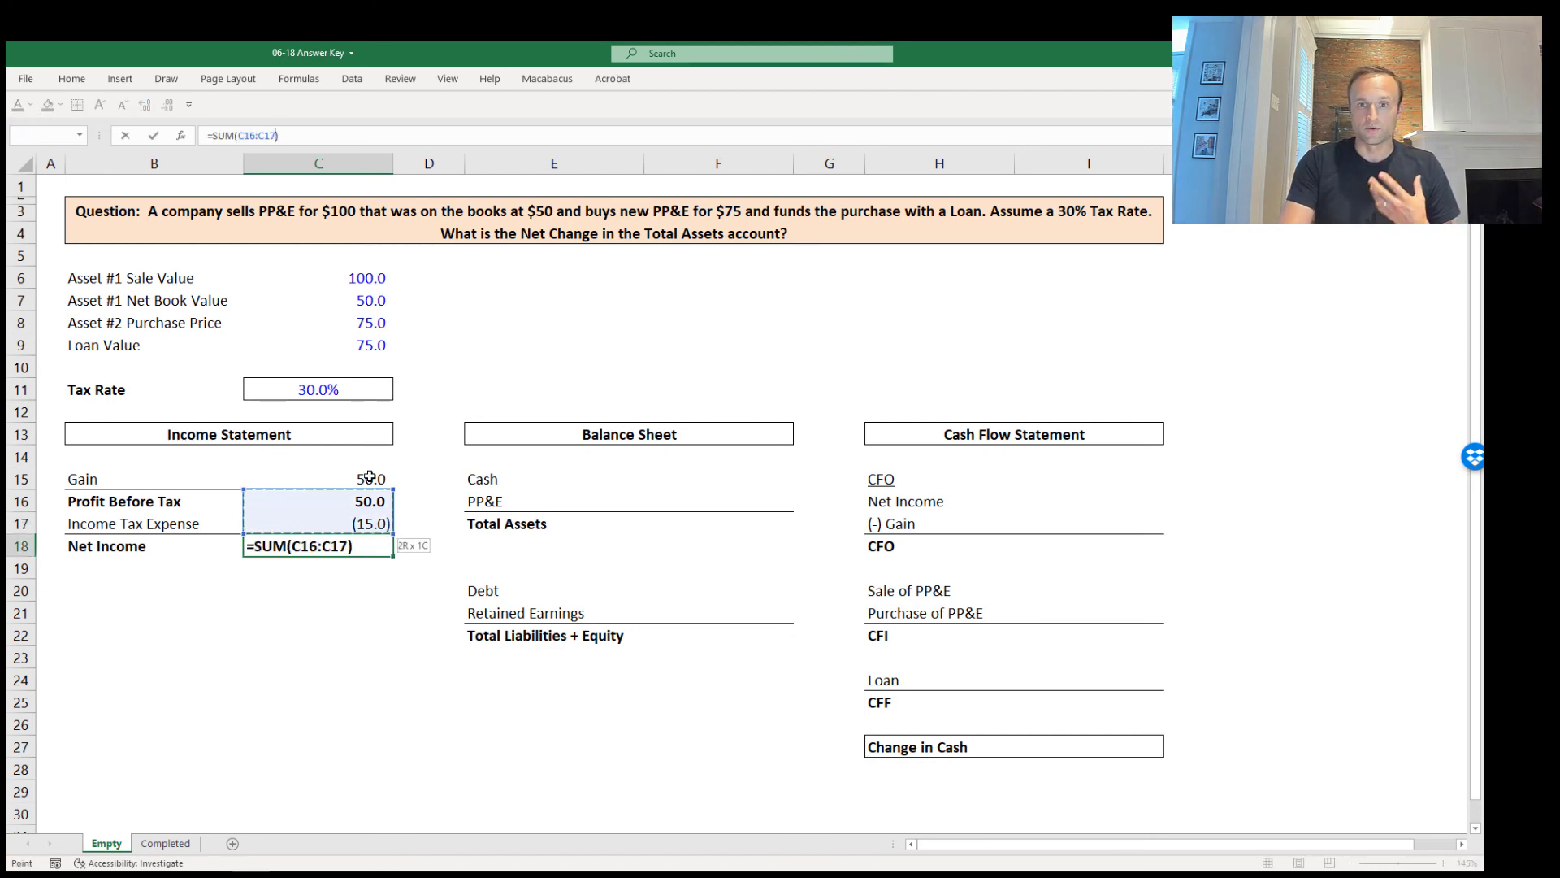
{"action": "key", "text": "ctrl+Return"}
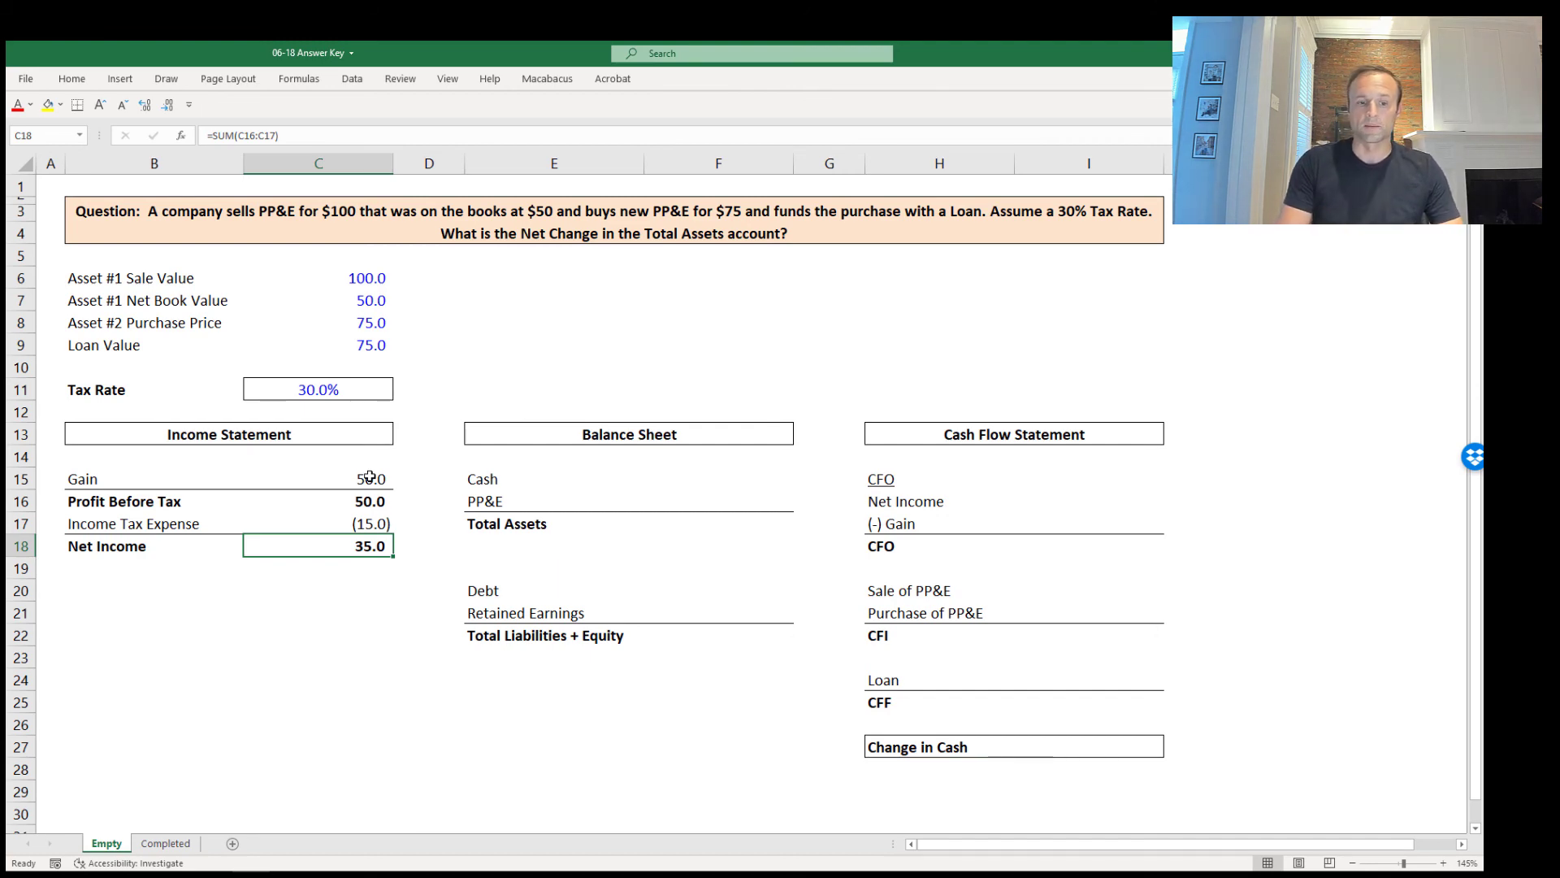
Link cash flow Net Income in I16 to the income statement's C18 (35.0).
{"action": "key", "text": "Right"}
{"action": "key", "text": "Right"}
{"action": "key", "text": "Right"}
{"action": "key", "text": "Right"}
{"action": "key", "text": "Right"}
{"action": "key", "text": "Right"}
{"action": "key", "text": "Right"}
{"action": "key", "text": "Up"}
{"action": "key", "text": "Up"}
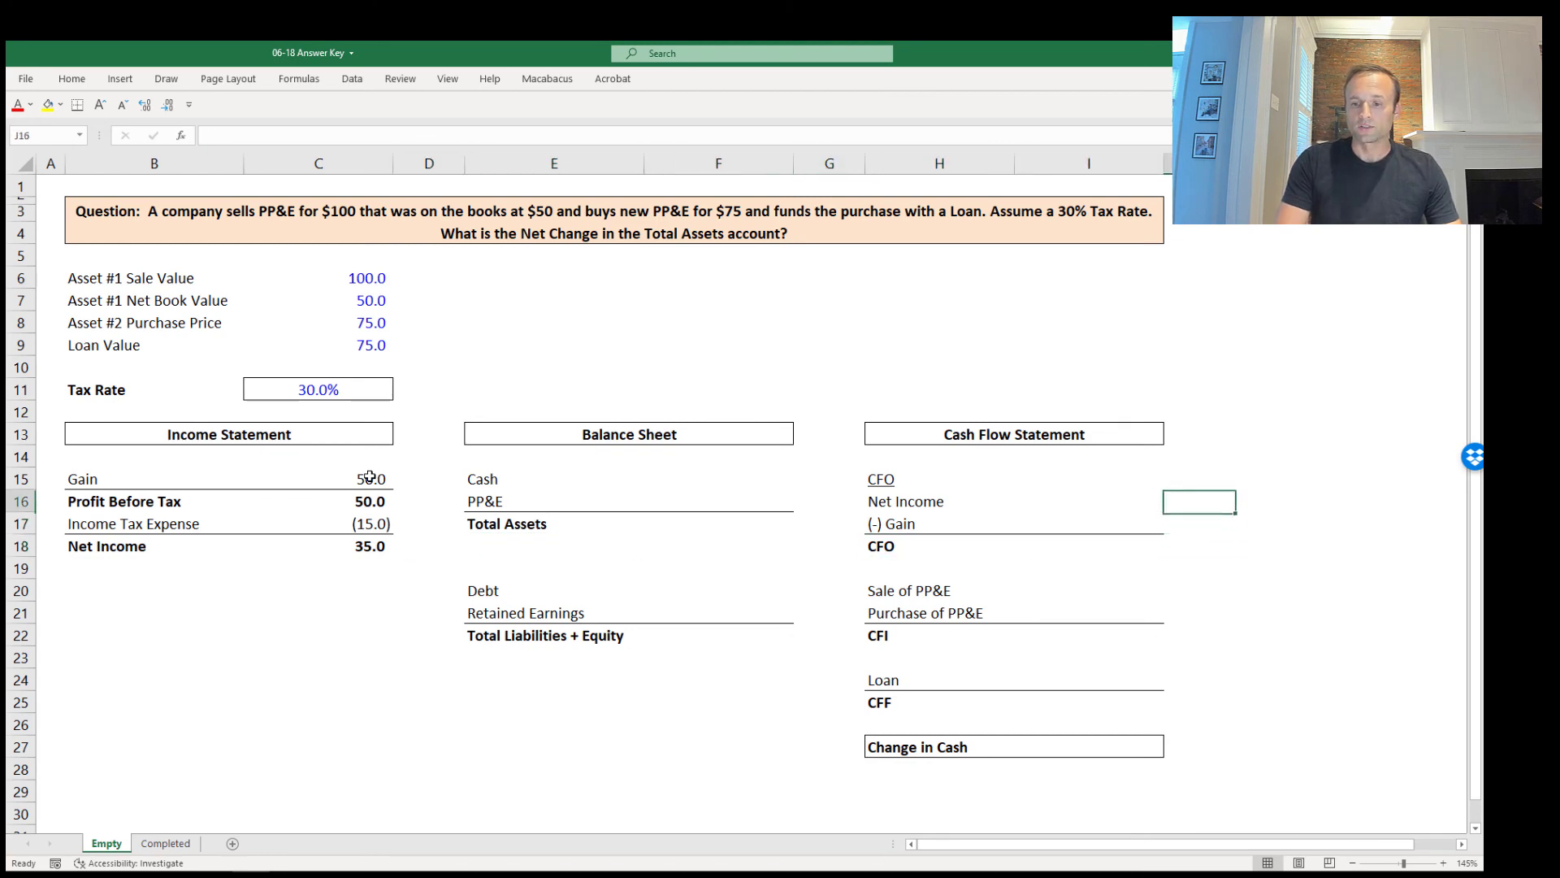
{"action": "key", "text": "Left"}
{"action": "type", "text": "+"}
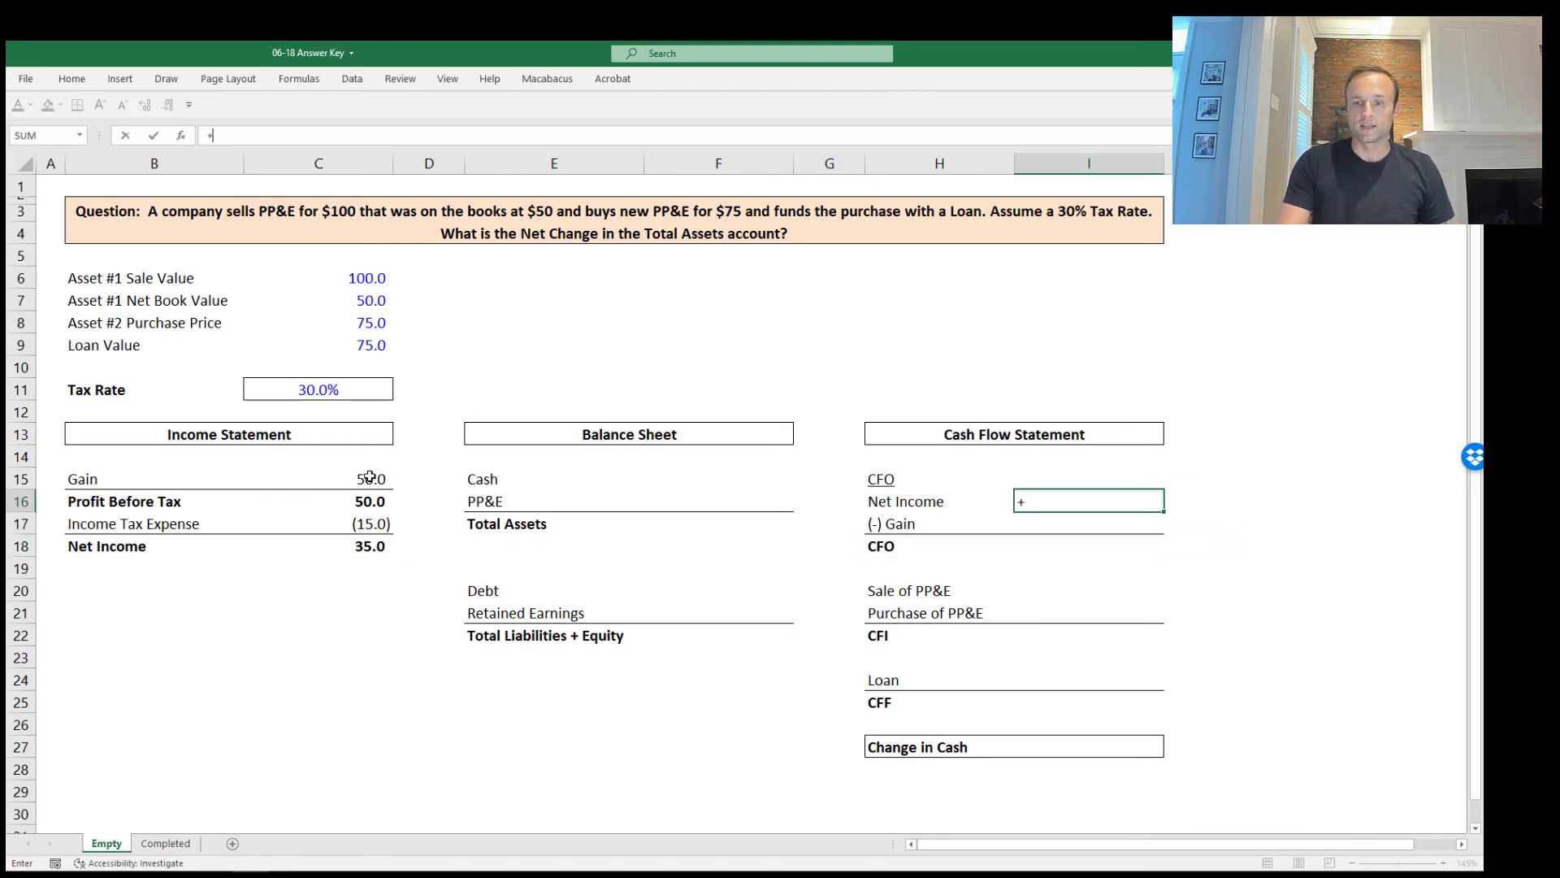
{"action": "key", "text": "Left"}
{"action": "key", "text": "Left"}
{"action": "key", "text": "Left"}
{"action": "key", "text": "Left"}
{"action": "key", "text": "Left"}
{"action": "key", "text": "Left"}
{"action": "key", "text": "Down"}
{"action": "key", "text": "Down"}
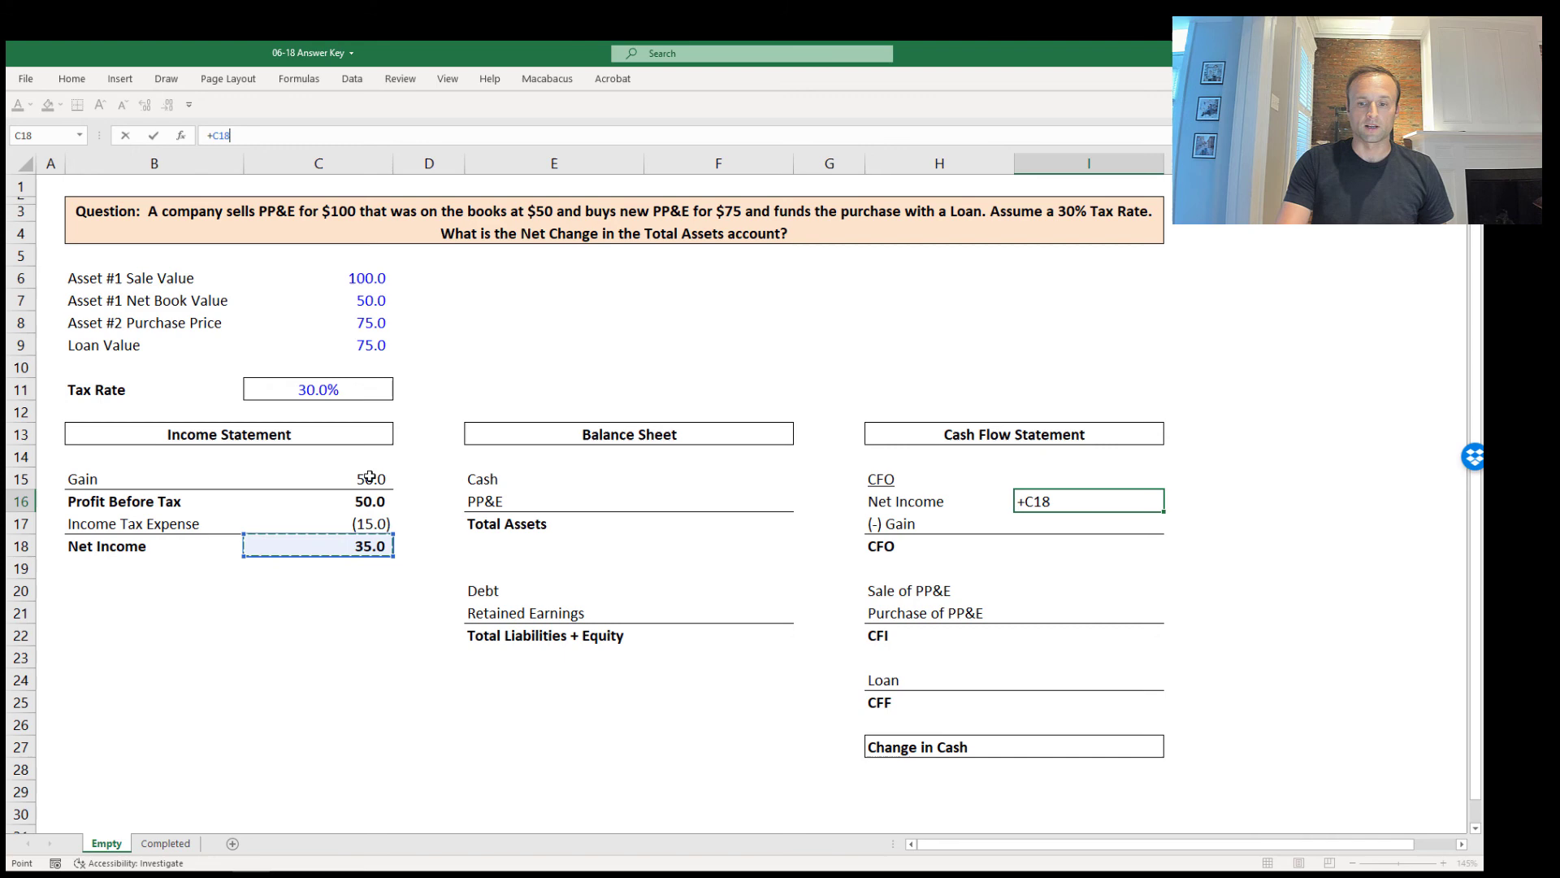
{"action": "key", "text": "Return"}
Enter =-C15 for (-) Gain (50.0) and AutoSum I16:I17 into CFO, giving (15.0).
{"action": "key", "text": "Down"}
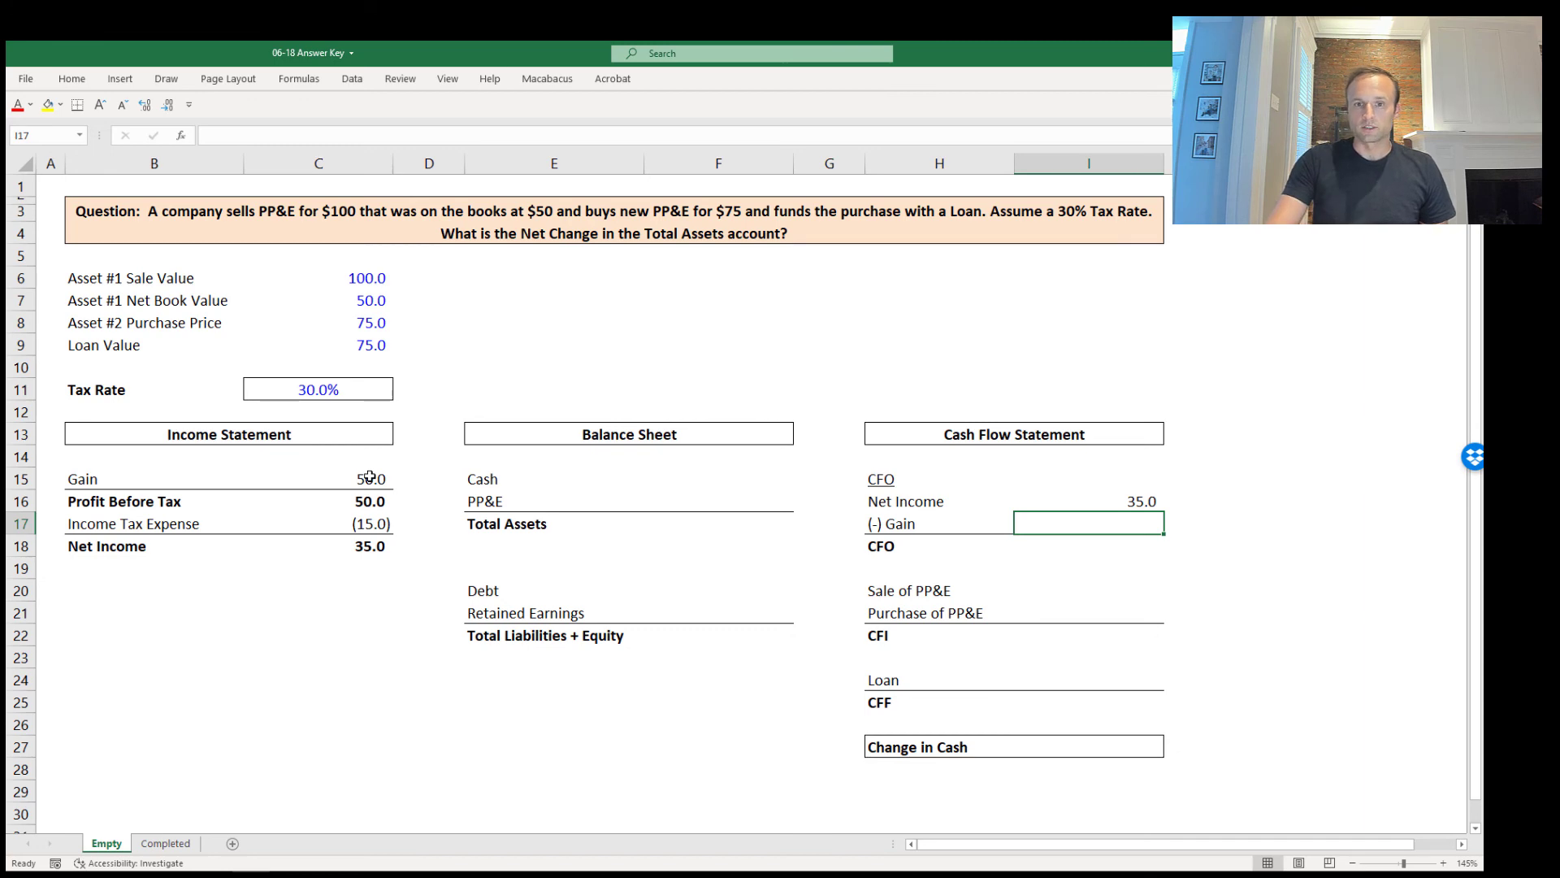
{"action": "type", "text": "-"}
{"action": "key", "text": "Left"}
{"action": "key", "text": "Left"}
{"action": "key", "text": "Left"}
{"action": "key", "text": "Left"}
{"action": "key", "text": "Left"}
{"action": "key", "text": "Left"}
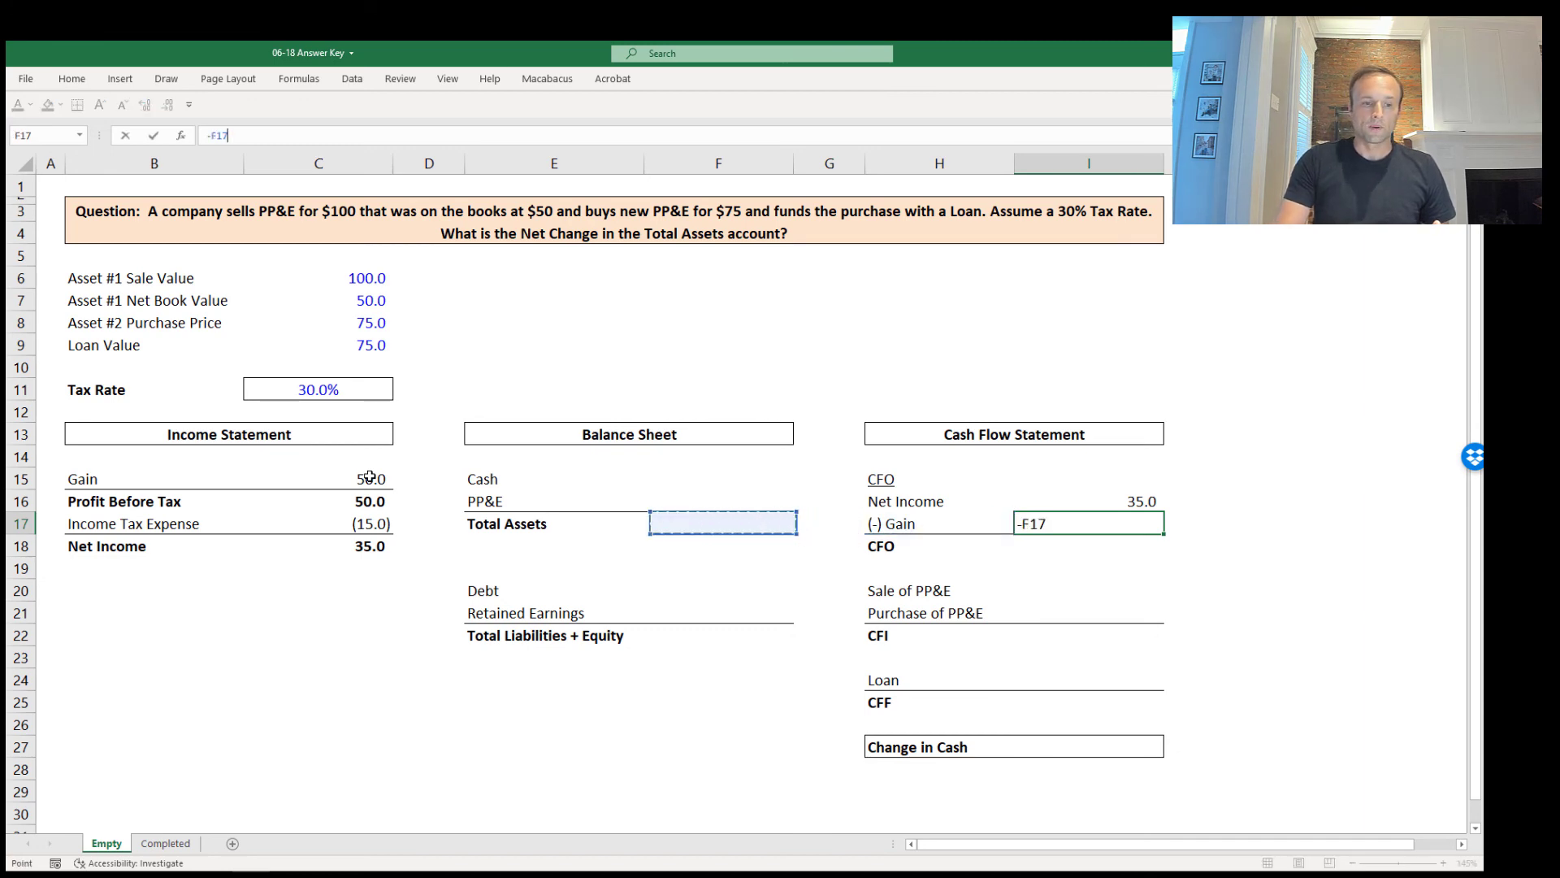
{"action": "key", "text": "Up"}
{"action": "key", "text": "Up"}
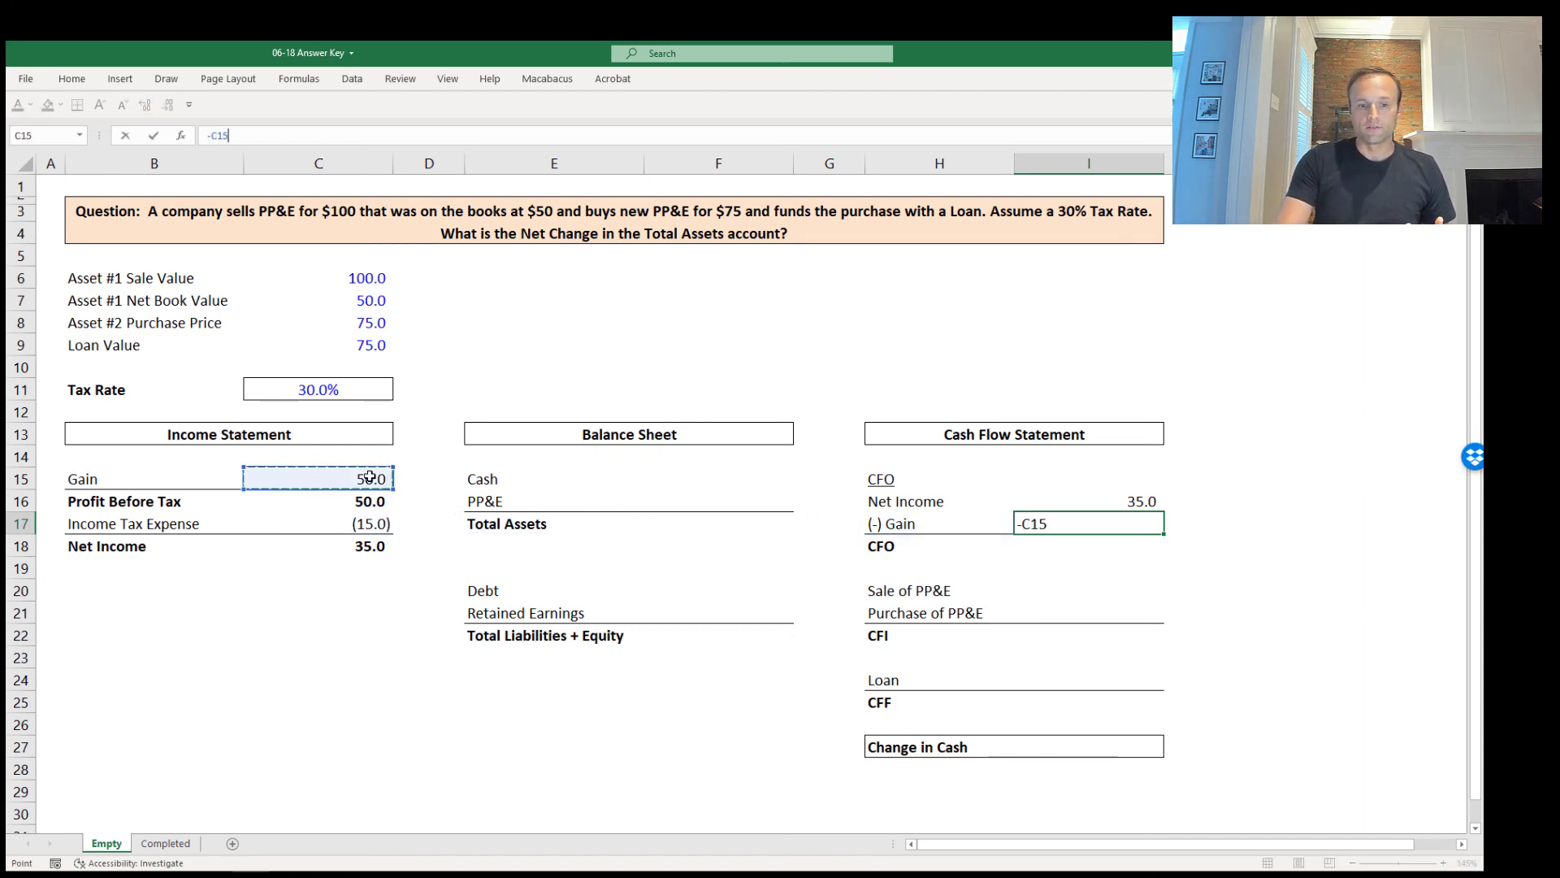
{"action": "key", "text": "ctrl+Return"}
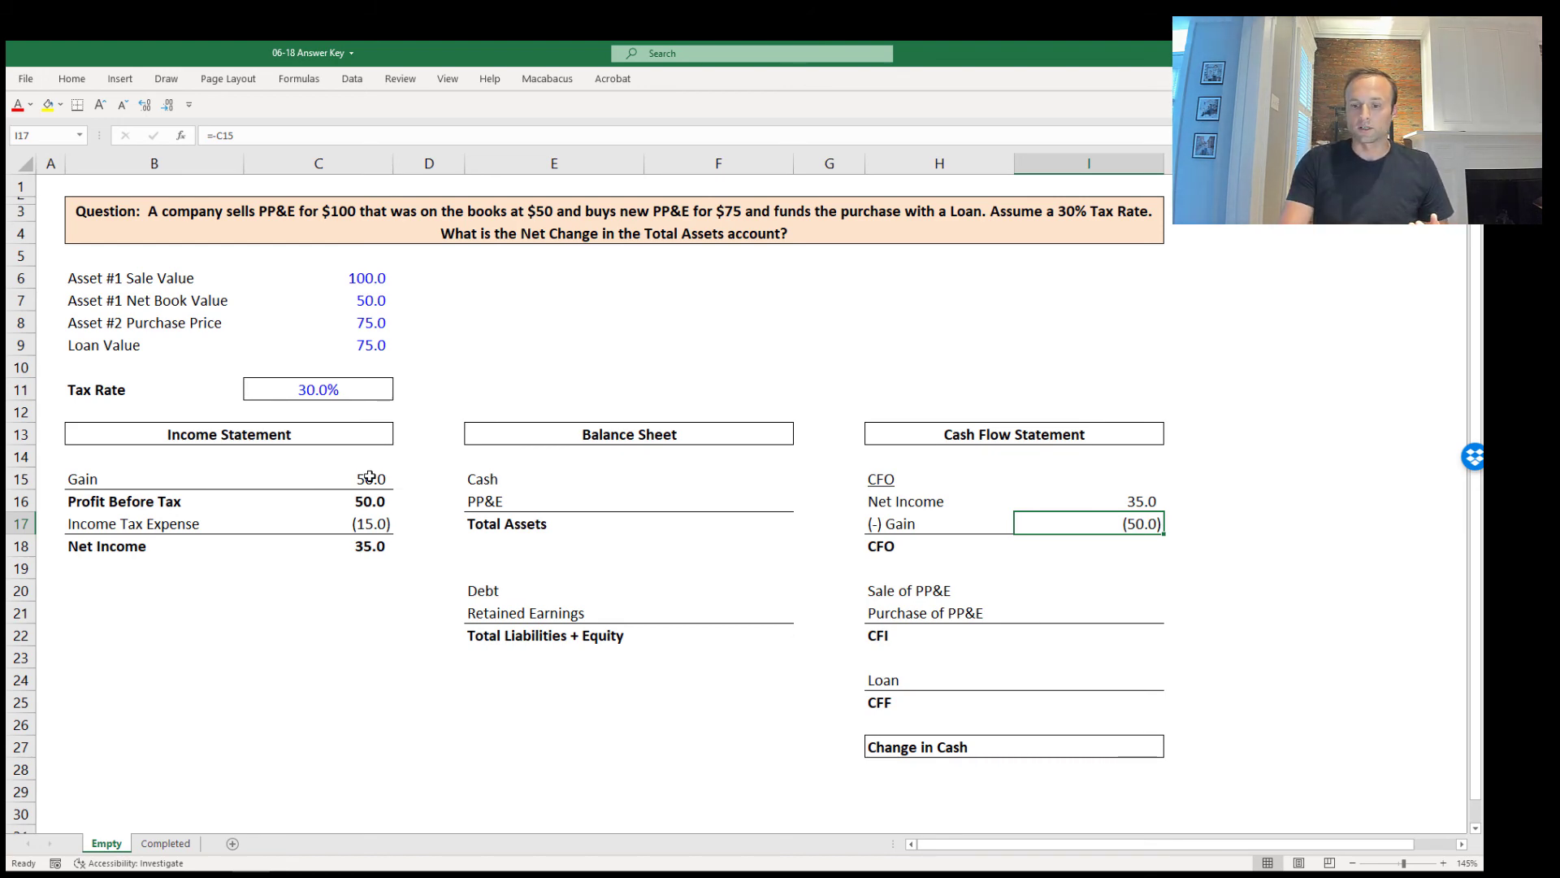
{"action": "key", "text": "Down"}
{"action": "key", "text": "alt+equal"}
{"action": "key", "text": "alt+equal"}
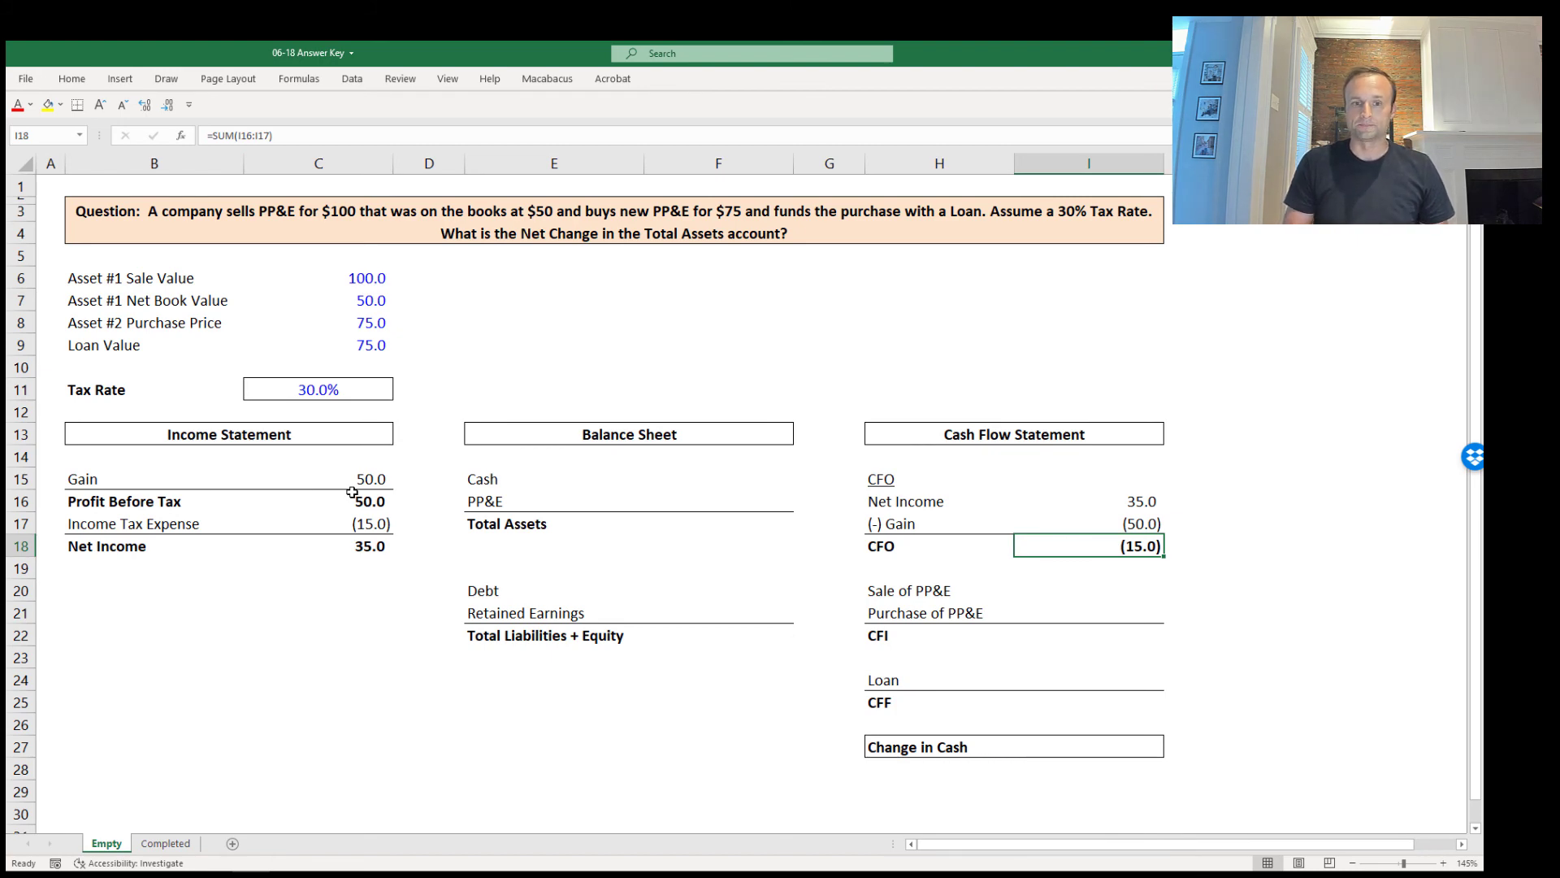
{"action": "key", "text": "Down"}
{"action": "key", "text": "Down"}
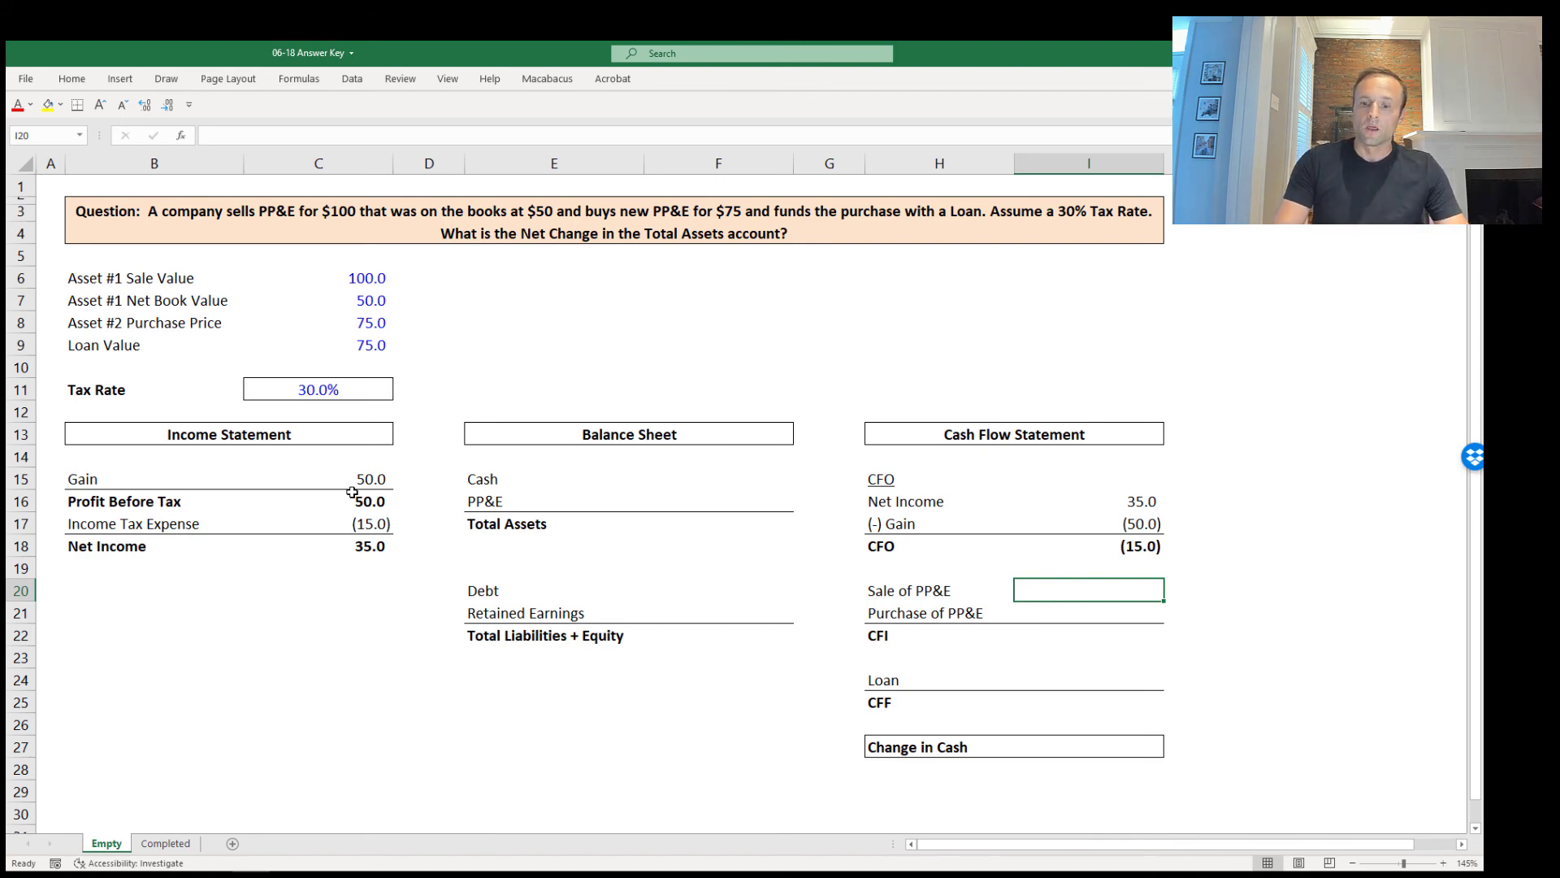
Link Sale of PP&E in I20 to the 100.0 sale value in C6.
{"action": "type", "text": "+"}
{"action": "key", "text": "Left"}
{"action": "key", "text": "Left"}
{"action": "key", "text": "Left"}
{"action": "key", "text": "Left"}
{"action": "key", "text": "Left"}
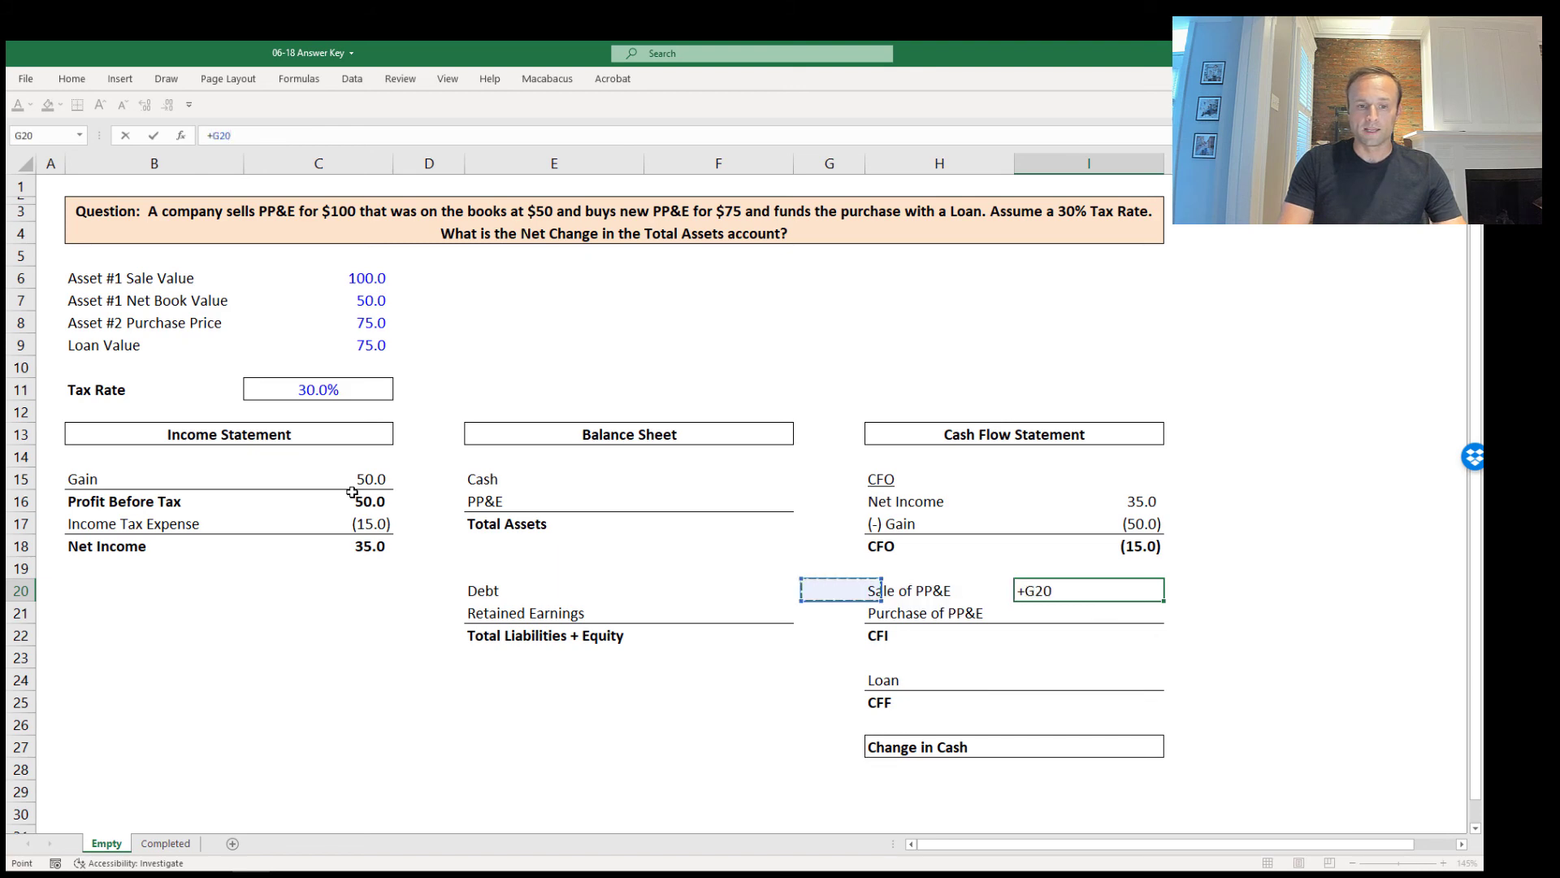
{"action": "key", "text": "Up"}
{"action": "key", "text": "Up"}
{"action": "key", "text": "Up"}
{"action": "key", "text": "Up"}
{"action": "key", "text": "Up"}
{"action": "key", "text": "Up"}
{"action": "key", "text": "Up"}
{"action": "key", "text": "Up"}
{"action": "key", "text": "Up"}
{"action": "key", "text": "Up"}
{"action": "key", "text": "Up"}
{"action": "key", "text": "Up"}
{"action": "key", "text": "Up"}
{"action": "key", "text": "Up"}
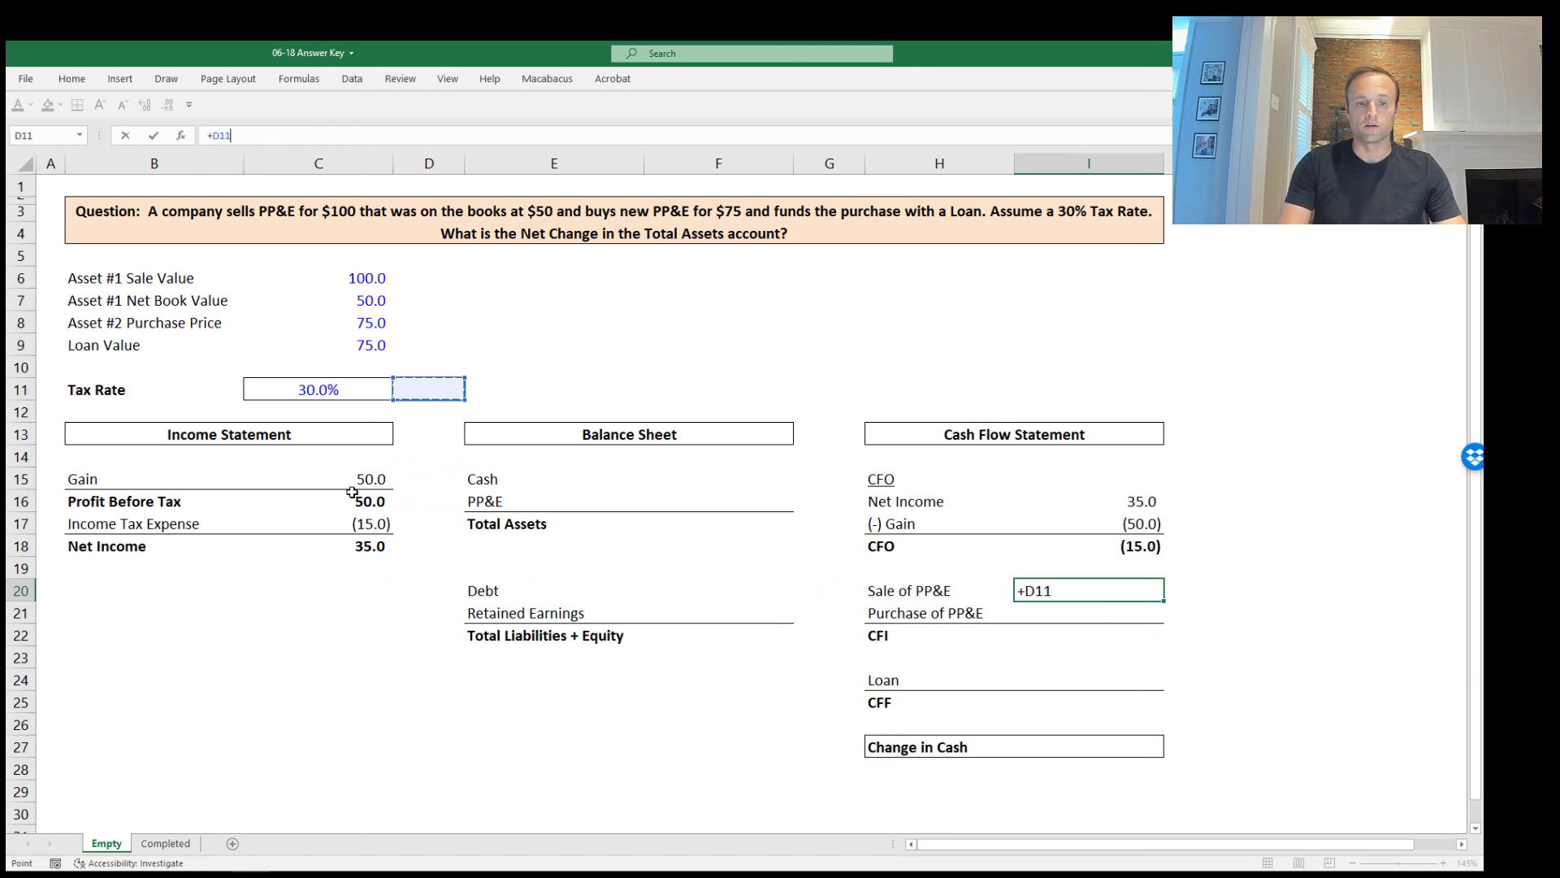
{"action": "key", "text": "Left"}
{"action": "key", "text": "Return"}
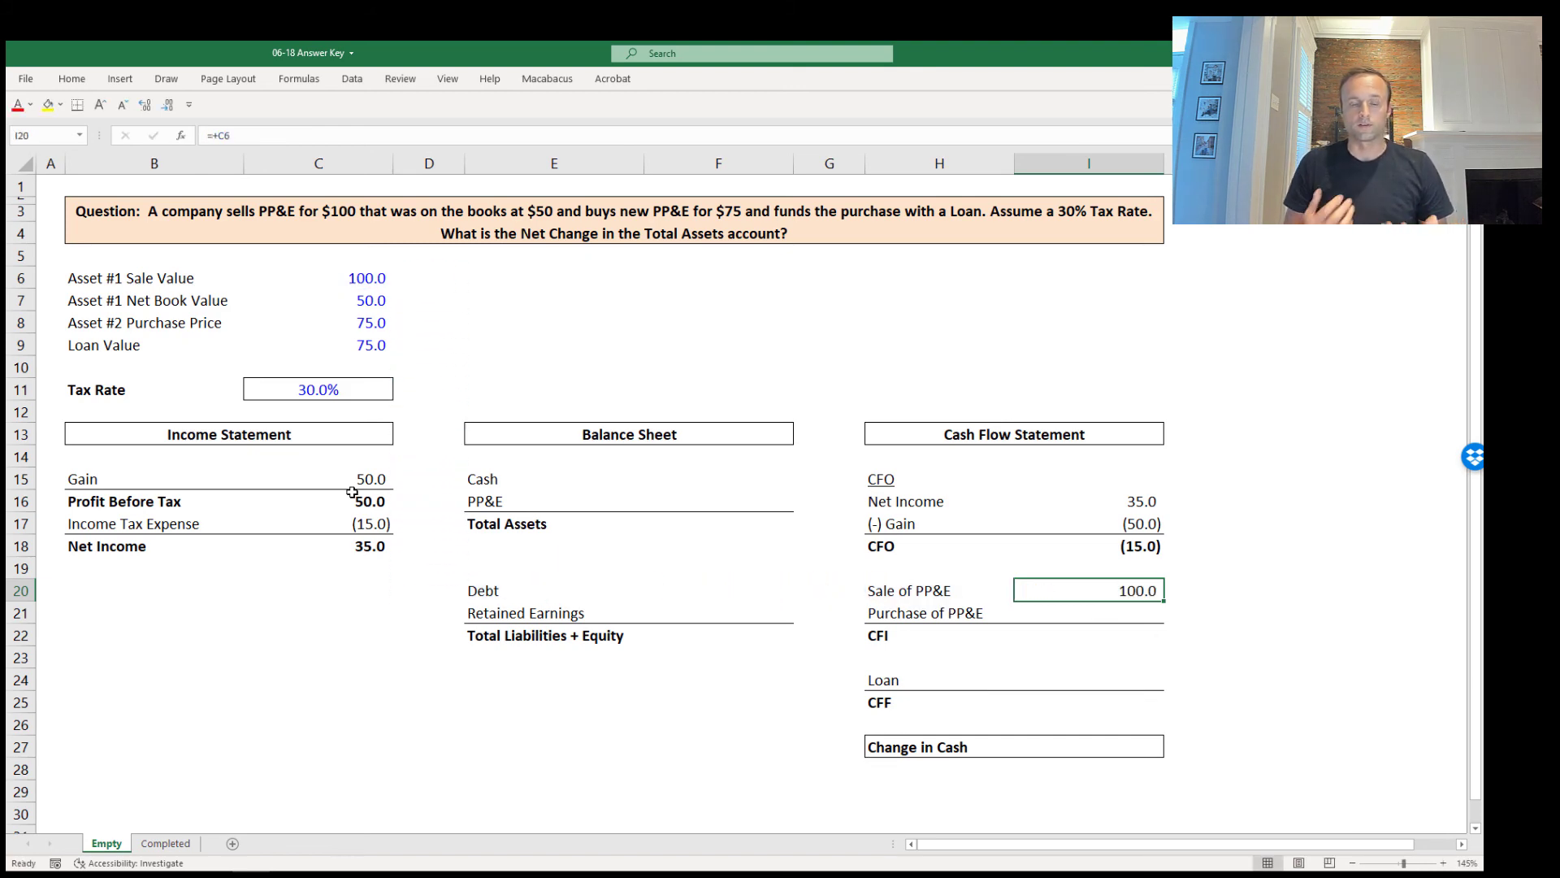
Enter =-C8 for Purchase of PP&E in I21, showing (75.0).
{"action": "key", "text": "Down"}
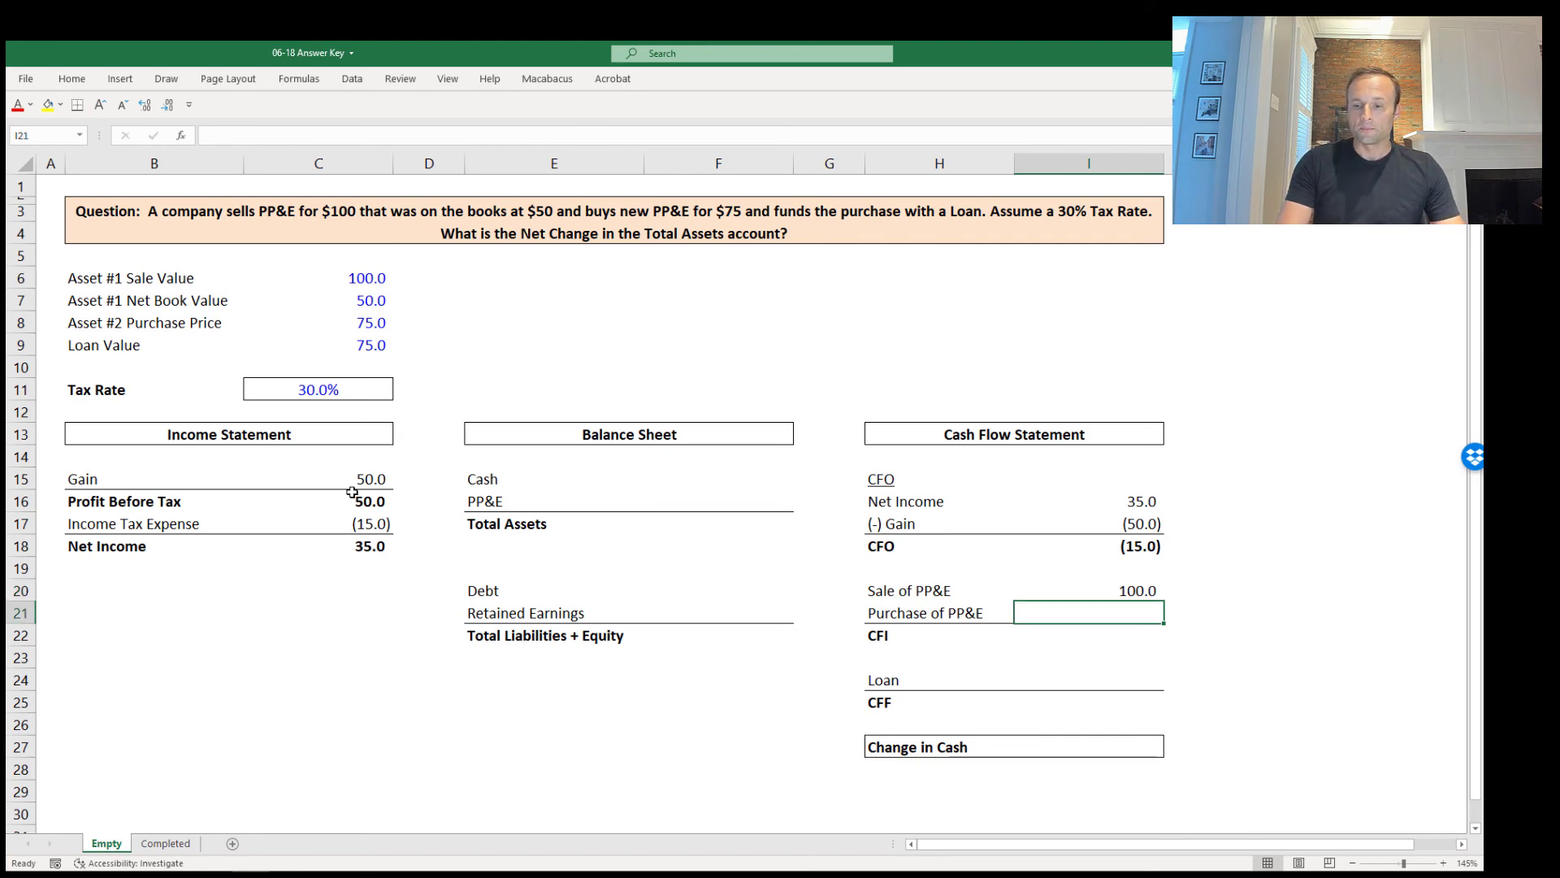
{"action": "type", "text": "-"}
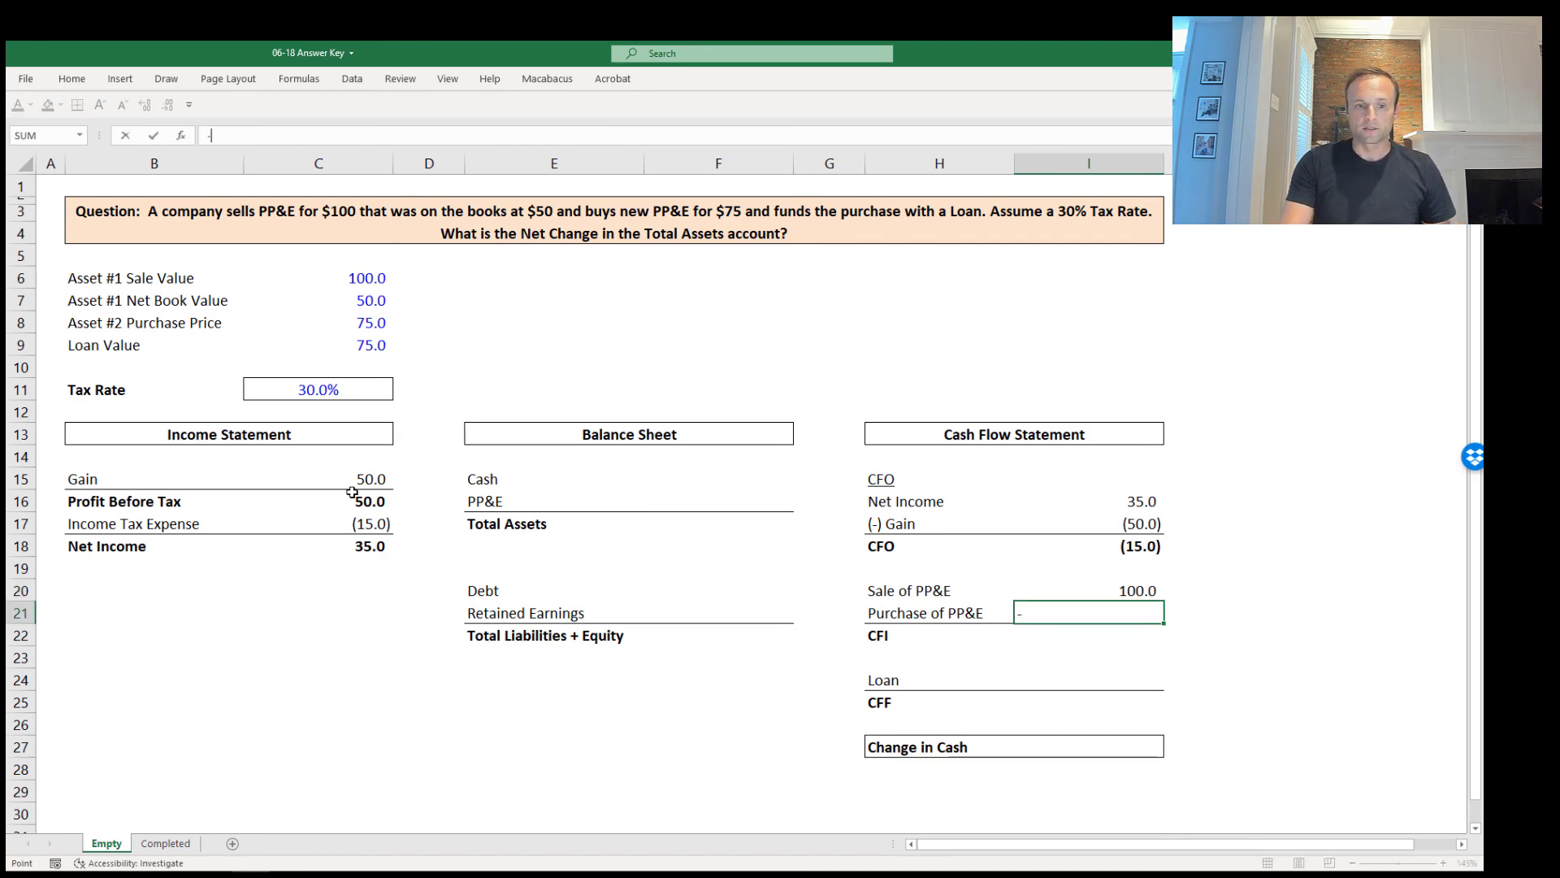
{"action": "key", "text": "Left"}
{"action": "key", "text": "Left"}
{"action": "key", "text": "Left"}
{"action": "key", "text": "Left"}
{"action": "key", "text": "Left"}
{"action": "key", "text": "Left"}
{"action": "key", "text": "Up"}
{"action": "key", "text": "Up"}
{"action": "key", "text": "Up"}
{"action": "key", "text": "Up"}
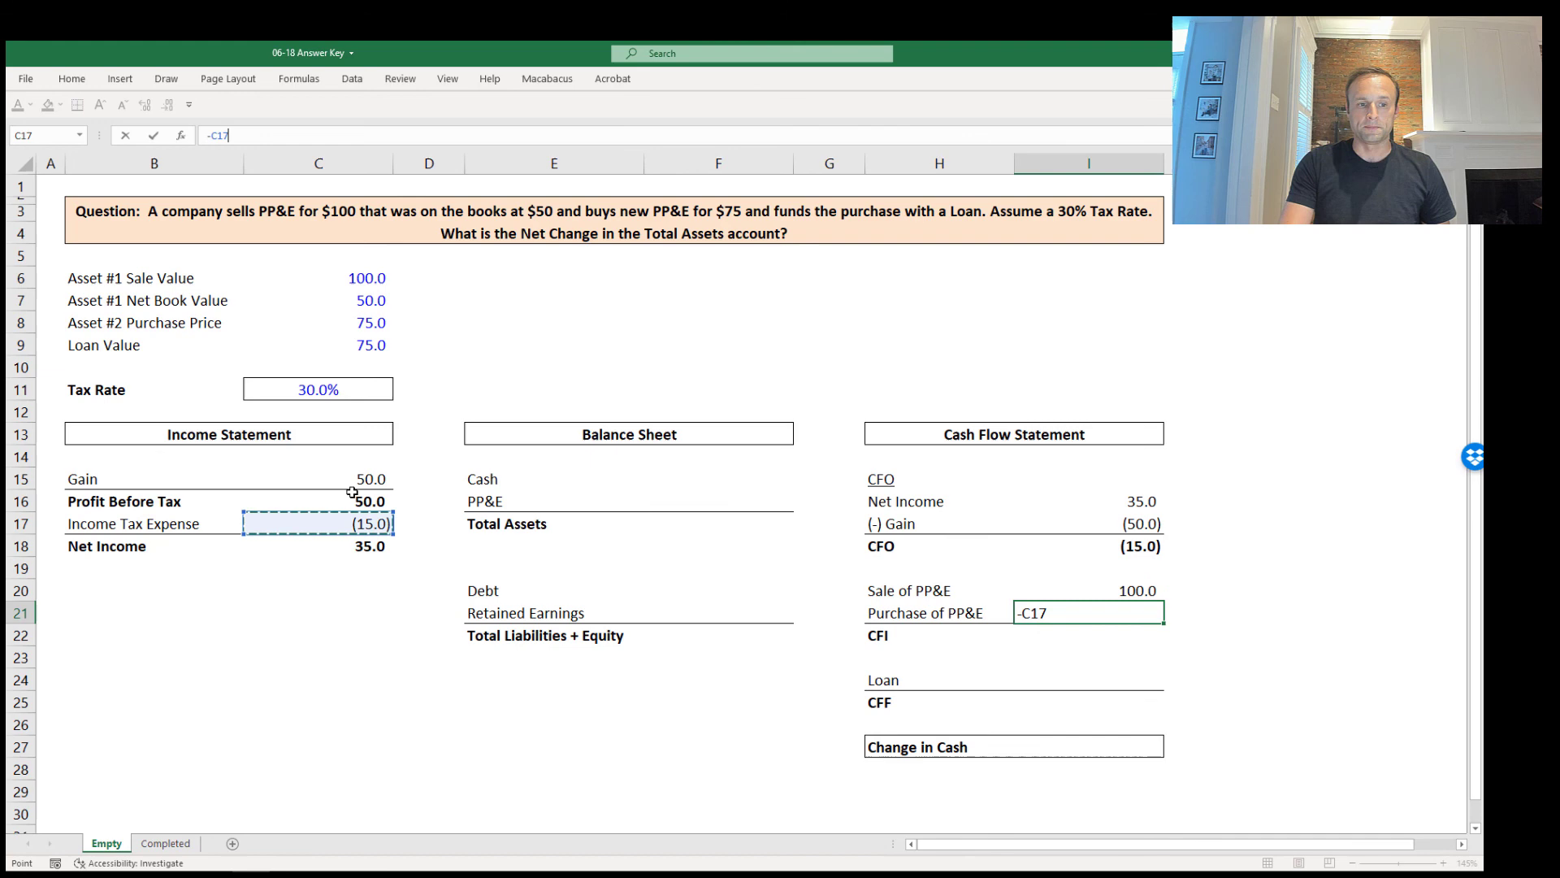
{"action": "key", "text": "Up"}
{"action": "key", "text": "Up"}
{"action": "key", "text": "Up"}
{"action": "key", "text": "Up"}
{"action": "key", "text": "Up"}
{"action": "key", "text": "Up"}
{"action": "key", "text": "Up"}
{"action": "key", "text": "Up"}
{"action": "key", "text": "Up"}
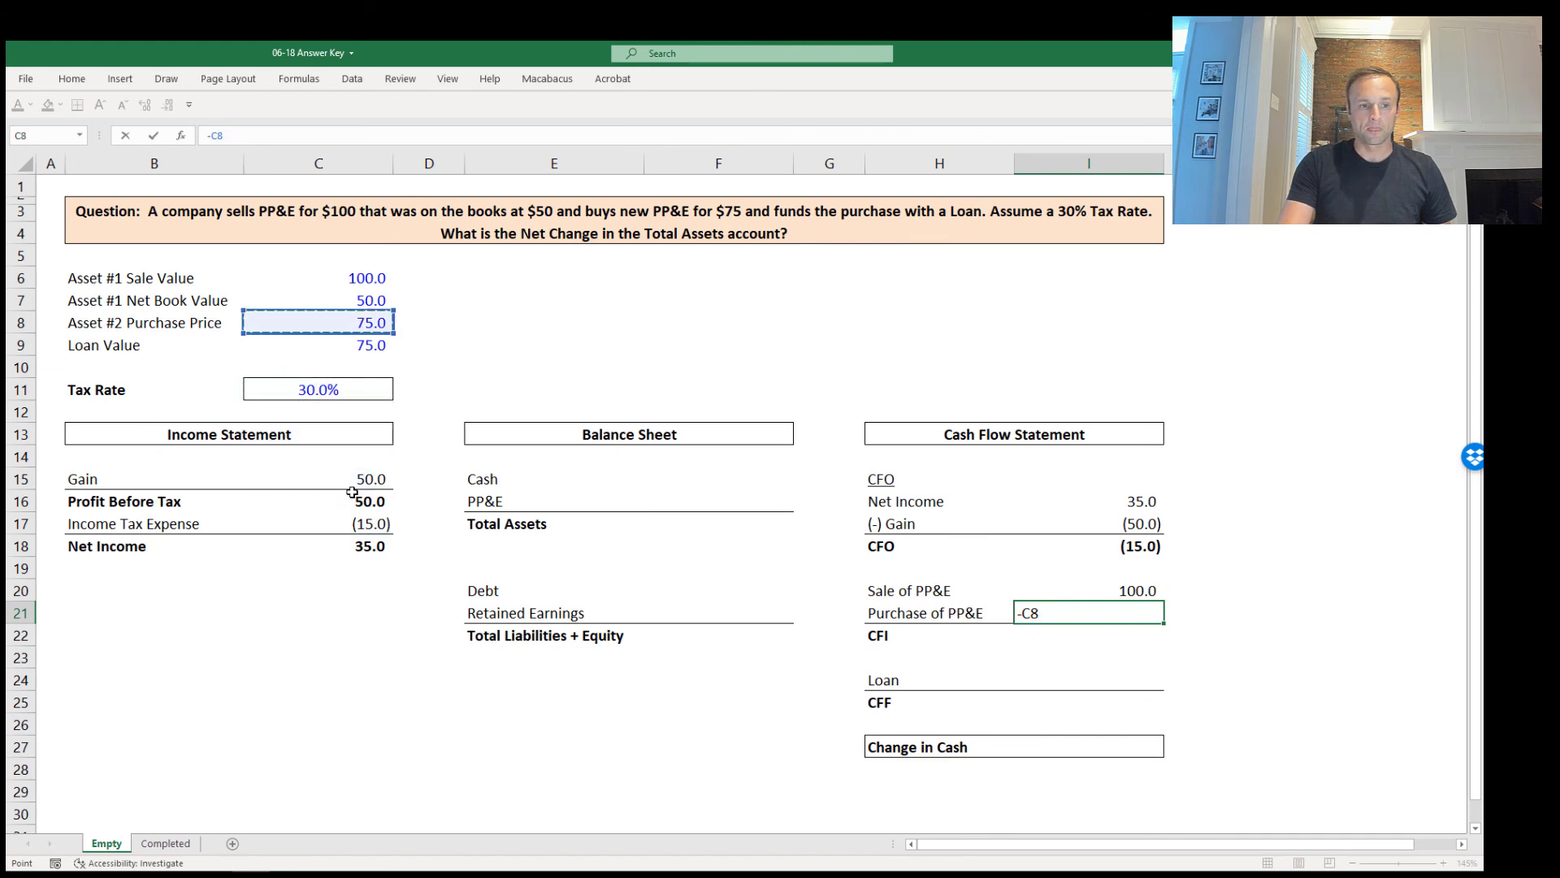
{"action": "key", "text": "ctrl+Return"}
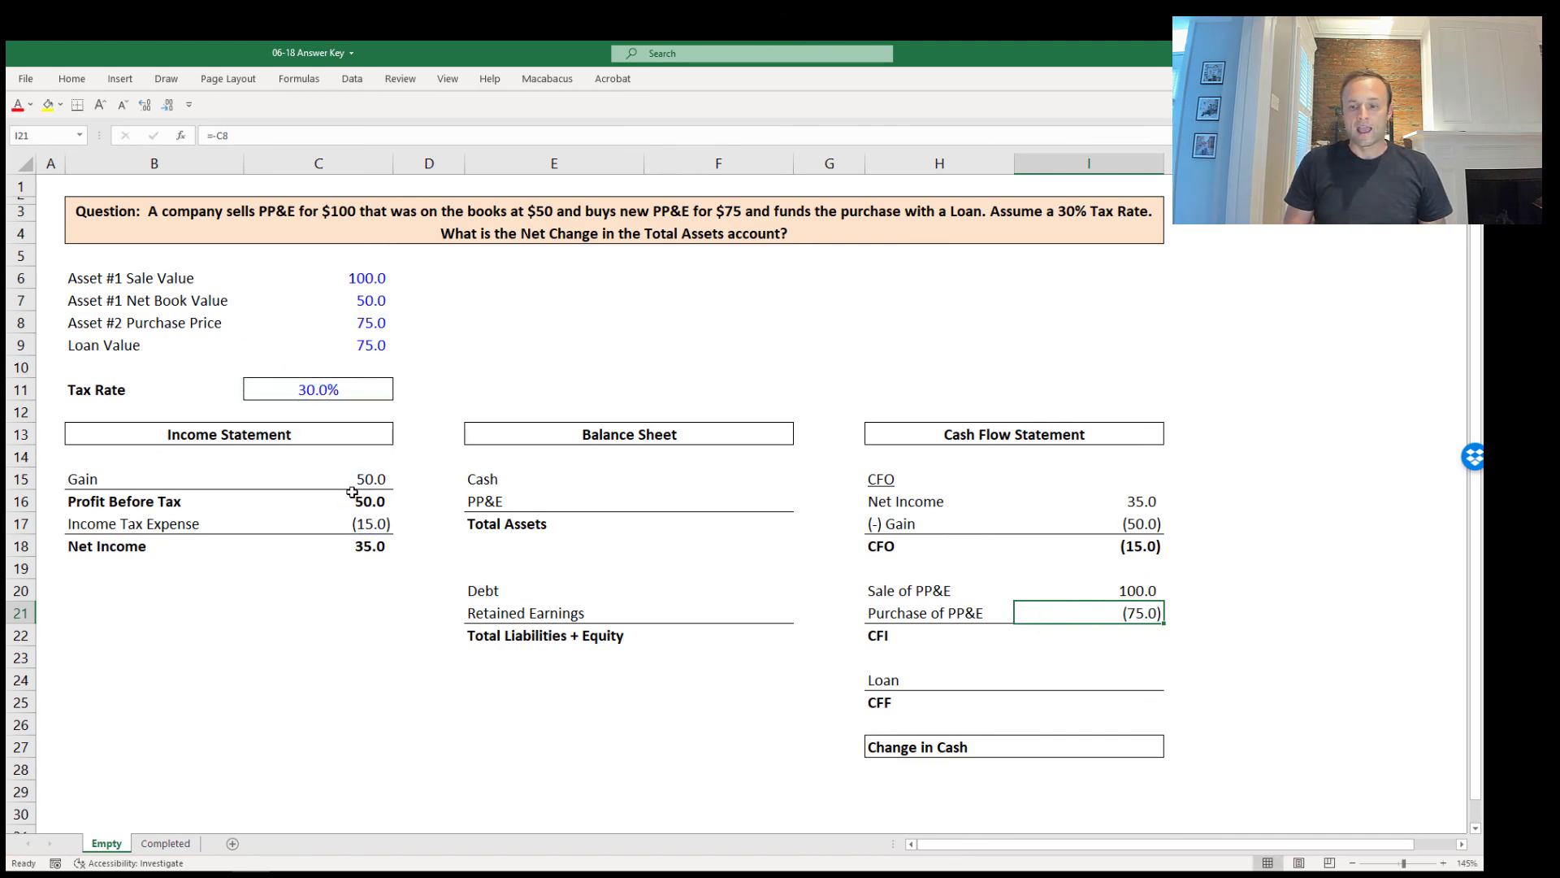
AutoSum I20:I21 into CFI in I22, totalling 25.0.
{"action": "key", "text": "Down"}
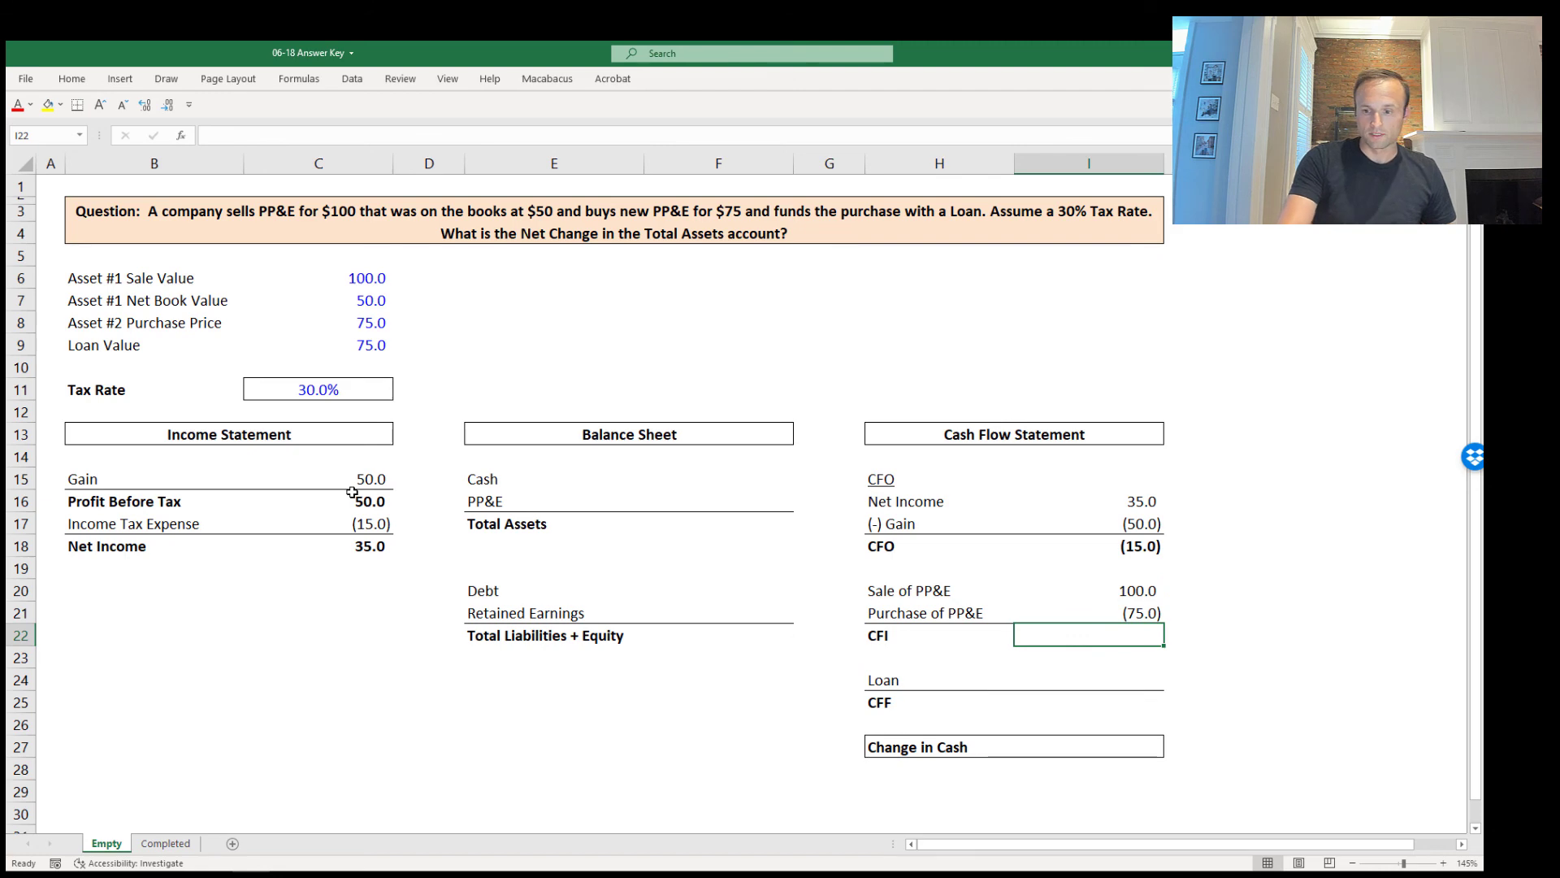
{"action": "key", "text": "alt+equal"}
{"action": "key", "text": "ctrl+Return"}
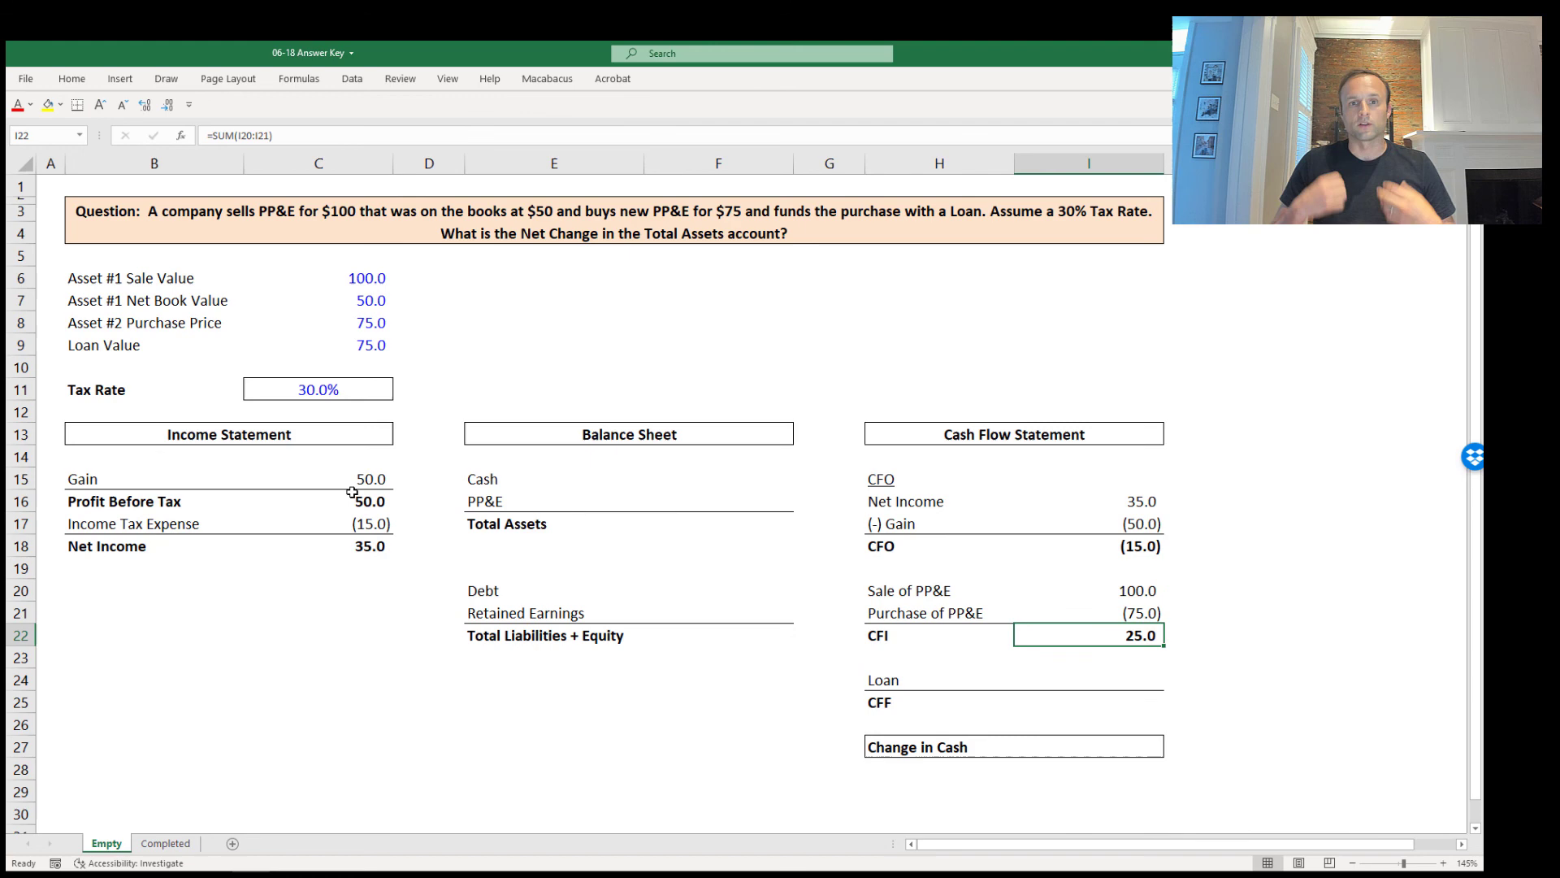
{"action": "key", "text": "Down"}
{"action": "key", "text": "Down"}
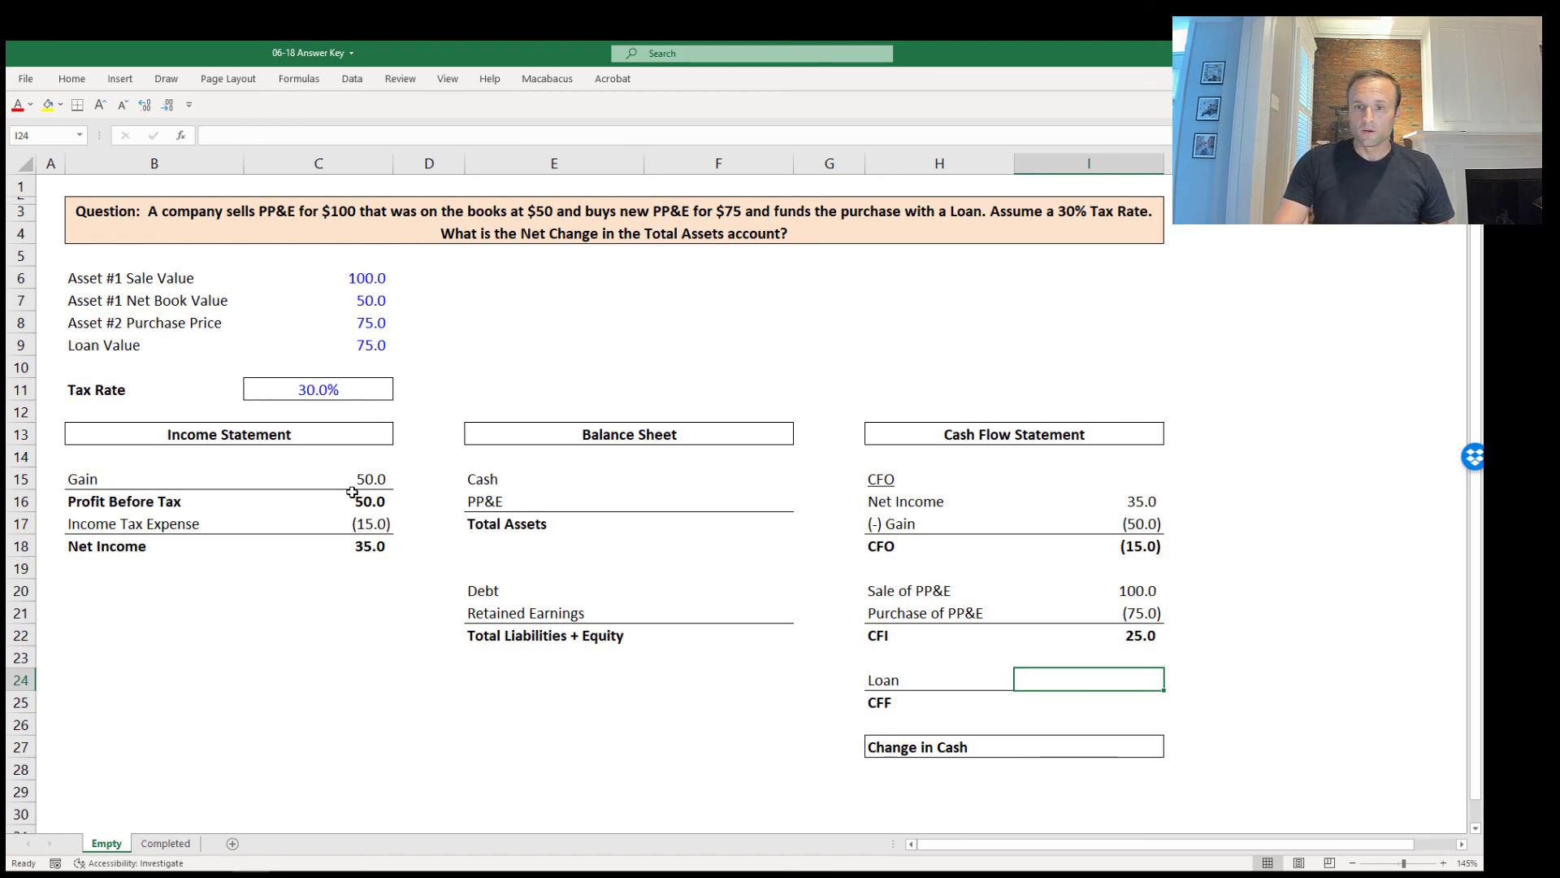
Link Loan in I24 to the 75.0 loan value in C9 and AutoSum CFF to 75.0.
{"action": "type", "text": "+"}
{"action": "key", "text": "Up"}
{"action": "key", "text": "Up"}
{"action": "key", "text": "Up"}
{"action": "key", "text": "Up"}
{"action": "key", "text": "Up"}
{"action": "key", "text": "Up"}
{"action": "key", "text": "Up"}
{"action": "key", "text": "Up"}
{"action": "key", "text": "Up"}
{"action": "key", "text": "Up"}
{"action": "key", "text": "Up"}
{"action": "key", "text": "Up"}
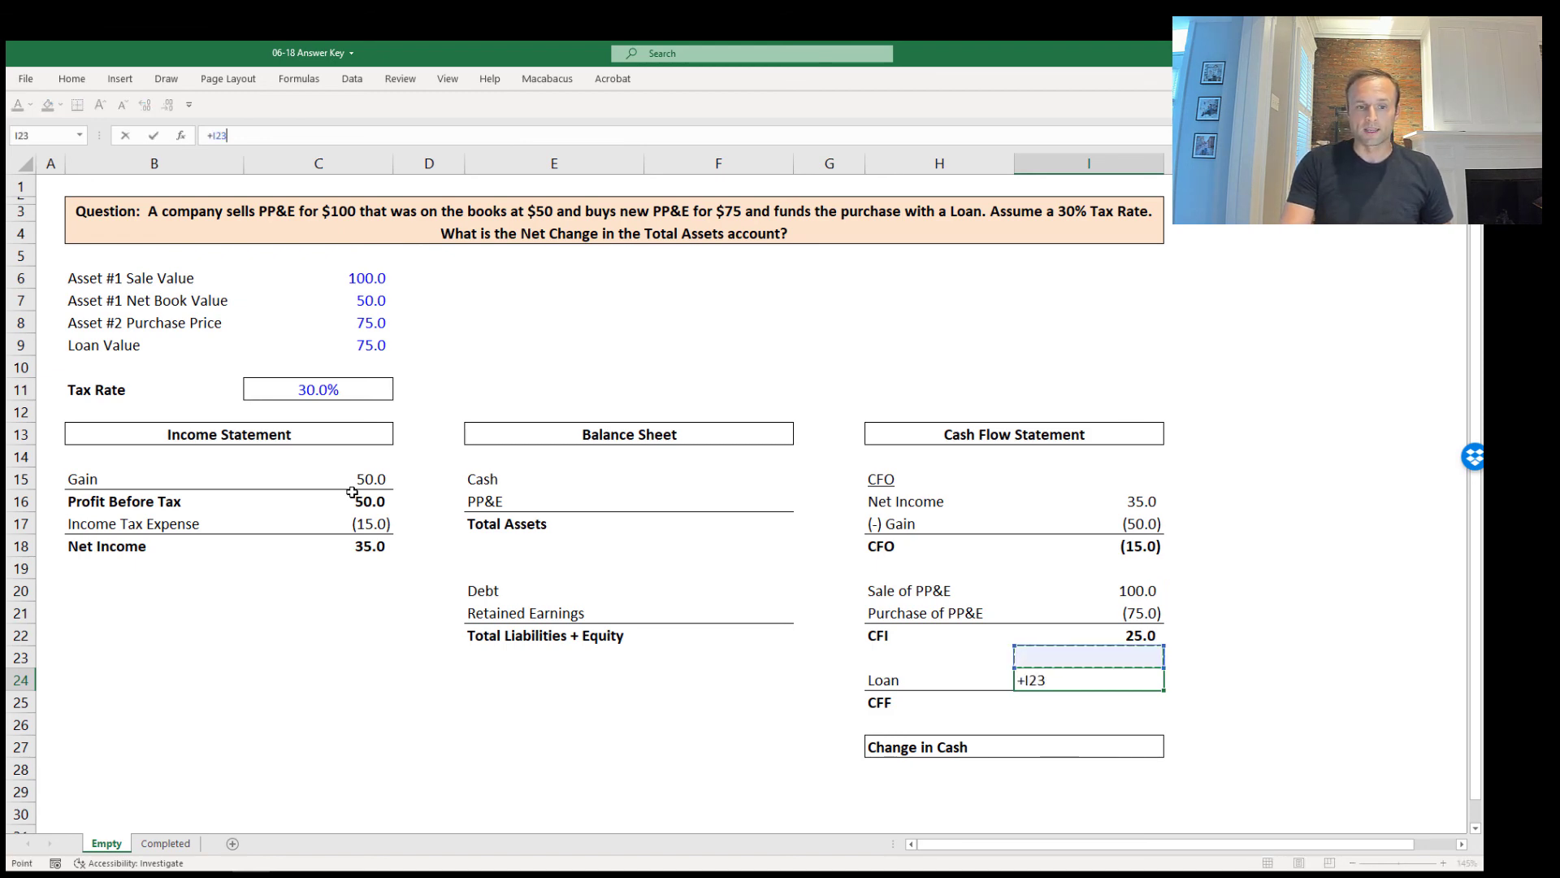
{"action": "key", "text": "Up"}
{"action": "key", "text": "Up"}
{"action": "key", "text": "Left"}
{"action": "key", "text": "Left"}
{"action": "key", "text": "Left"}
{"action": "key", "text": "Left"}
{"action": "key", "text": "Left"}
{"action": "key", "text": "Left"}
{"action": "key", "text": "Up"}
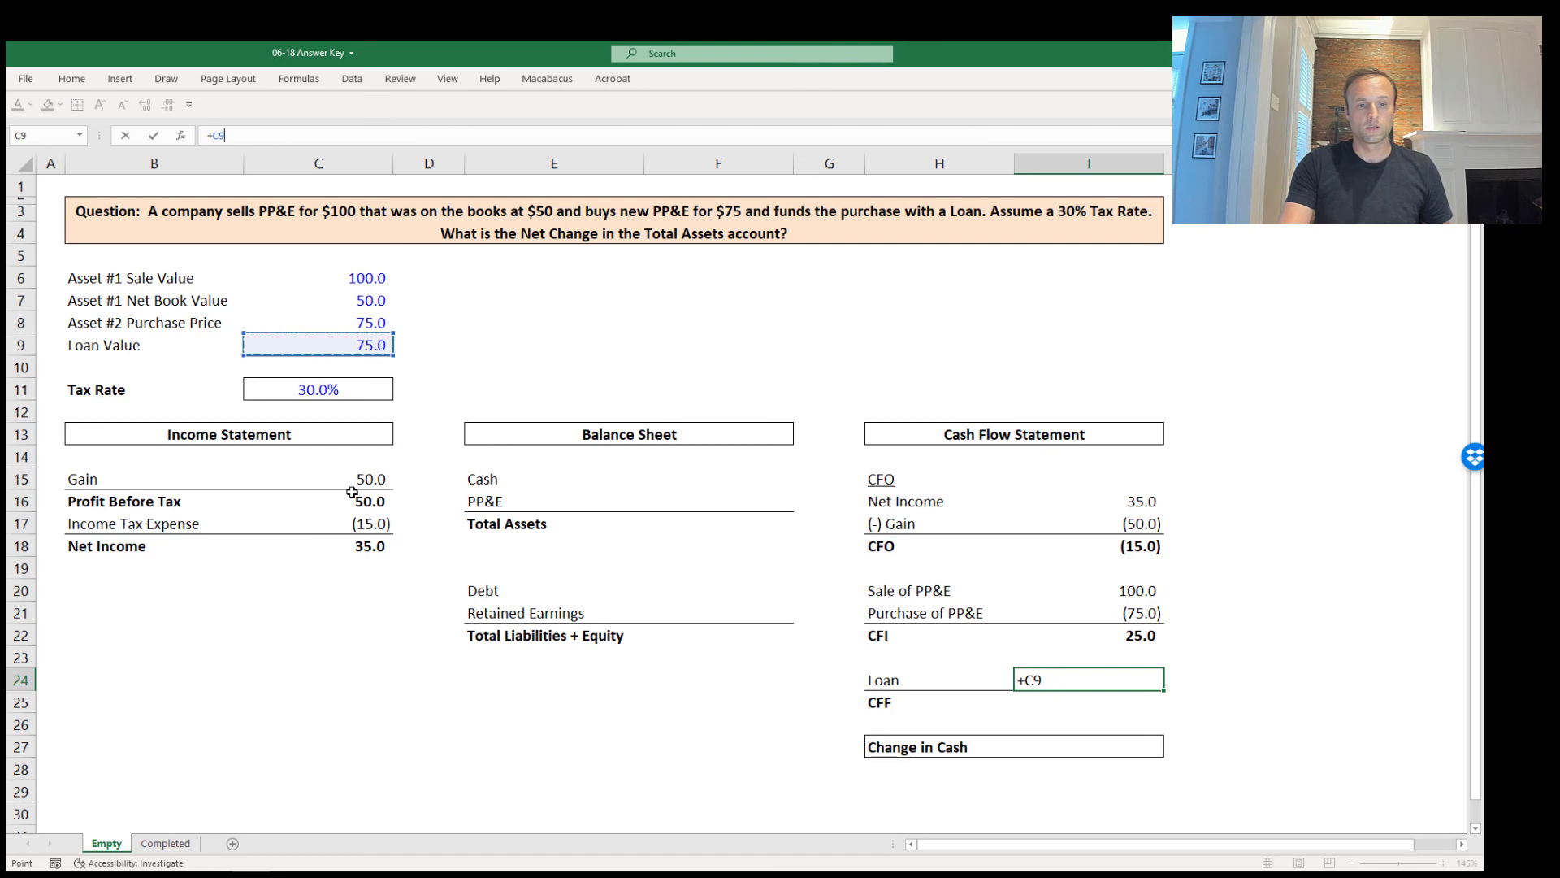
{"action": "key", "text": "ctrl+Return"}
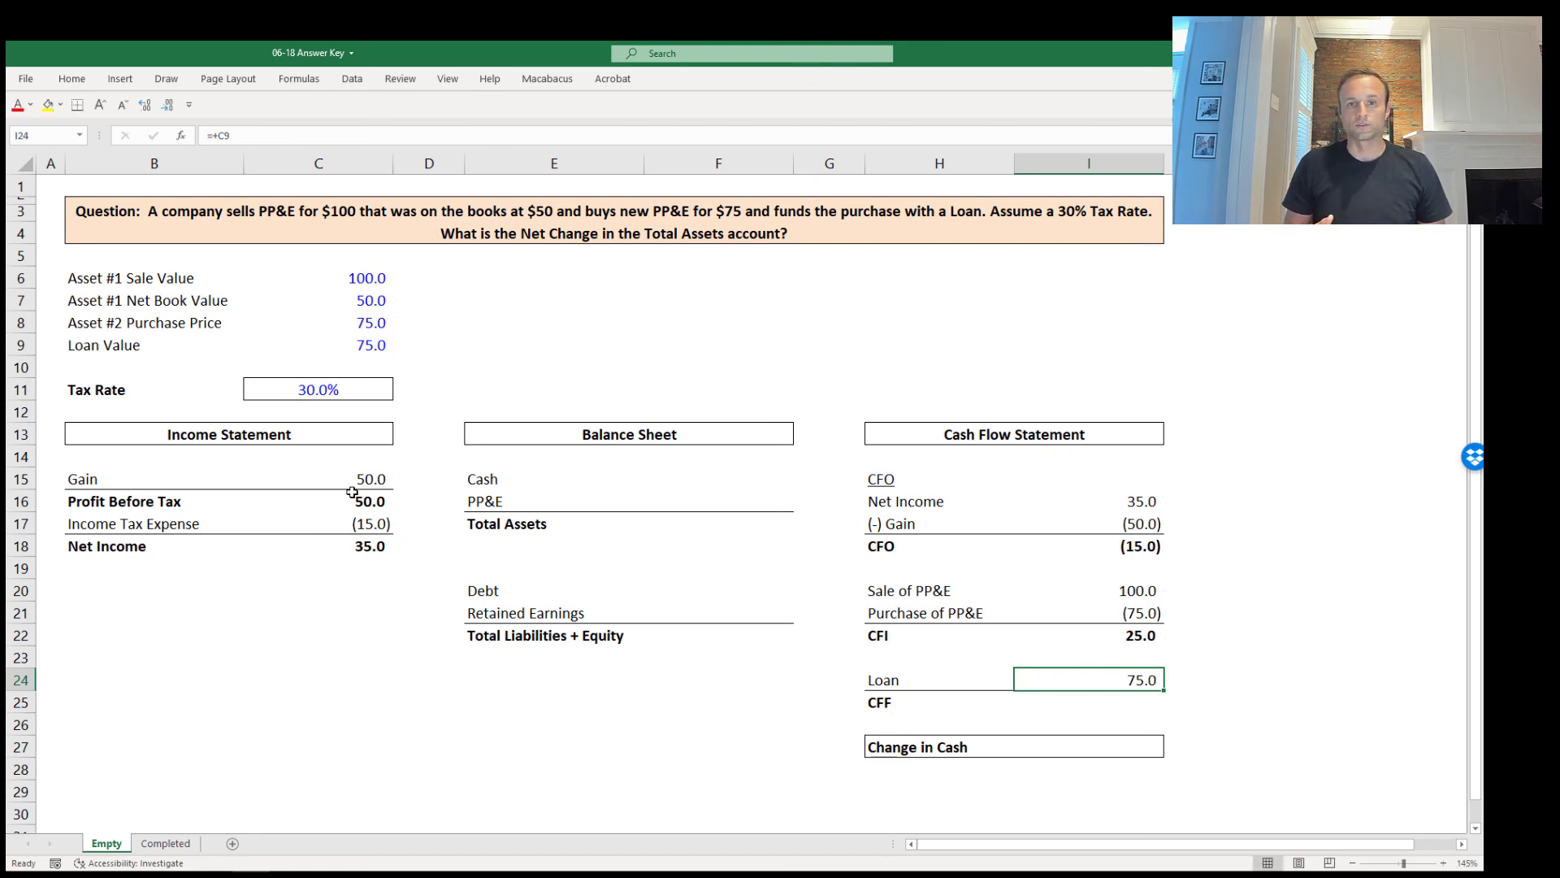
{"action": "key", "text": "Down"}
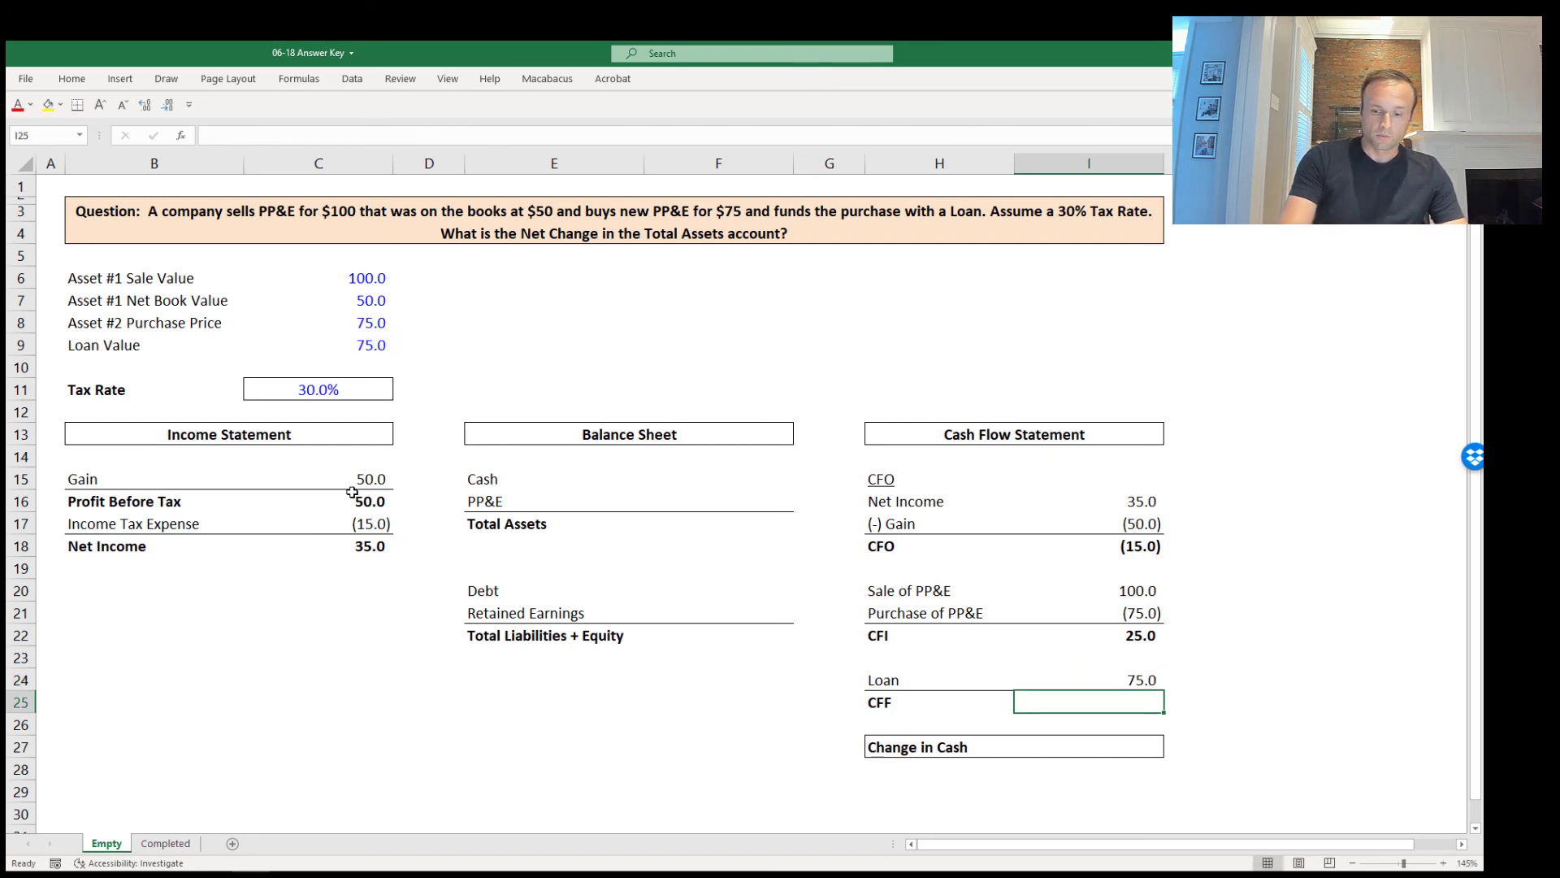
{"action": "key", "text": "alt+equal"}
{"action": "key", "text": "ctrl+Return"}
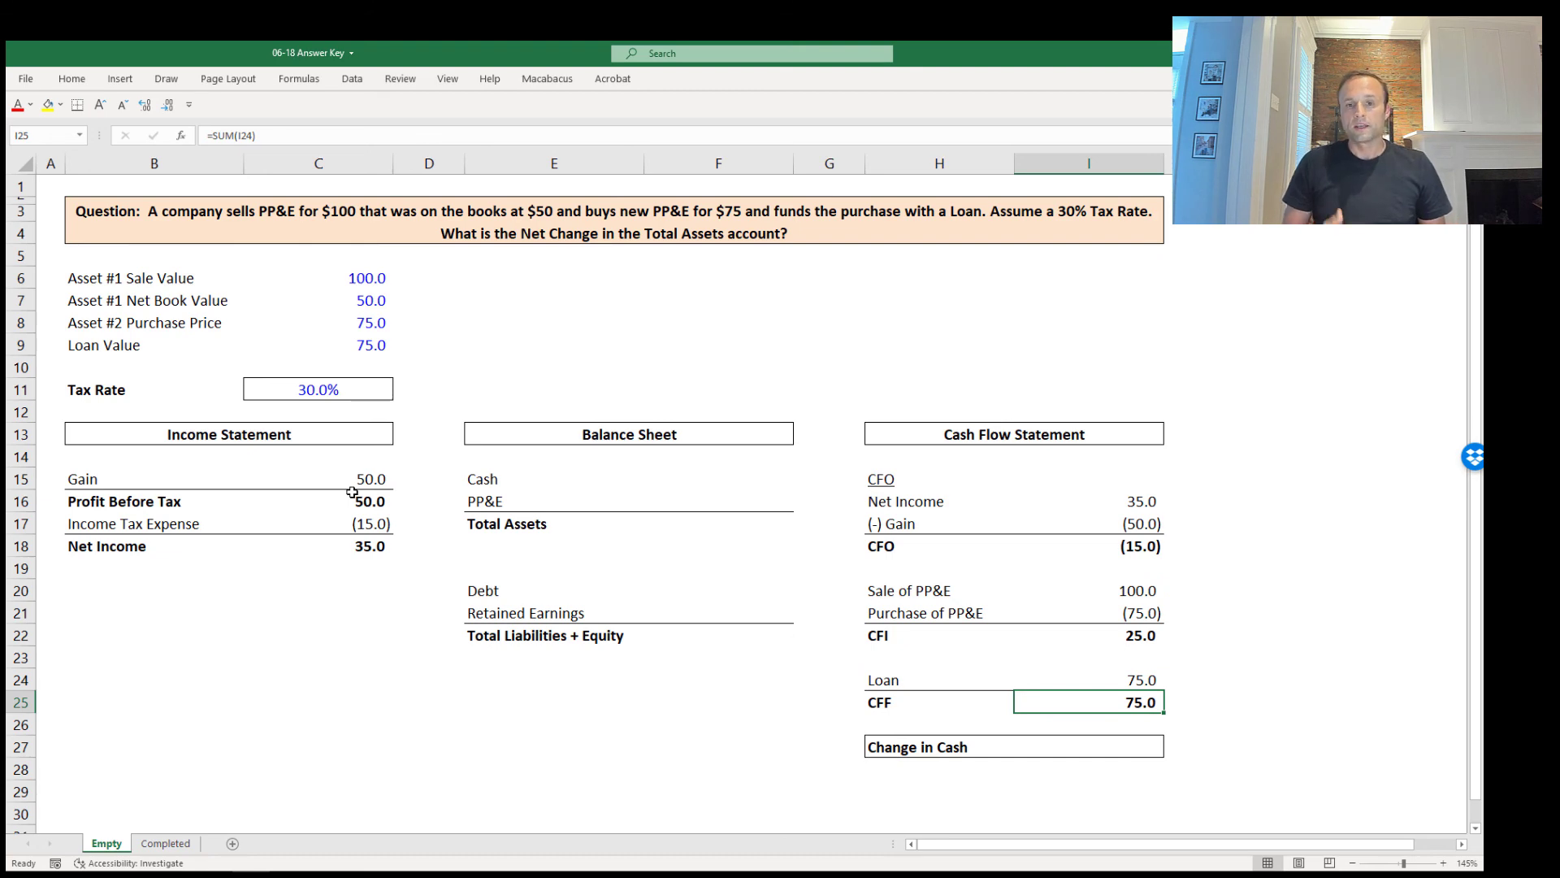
Enter =+I18+I22+I25 for Change in Cash in I27, giving 85.0.
{"action": "key", "text": "Down"}
{"action": "key", "text": "Down"}
{"action": "type", "text": "+"}
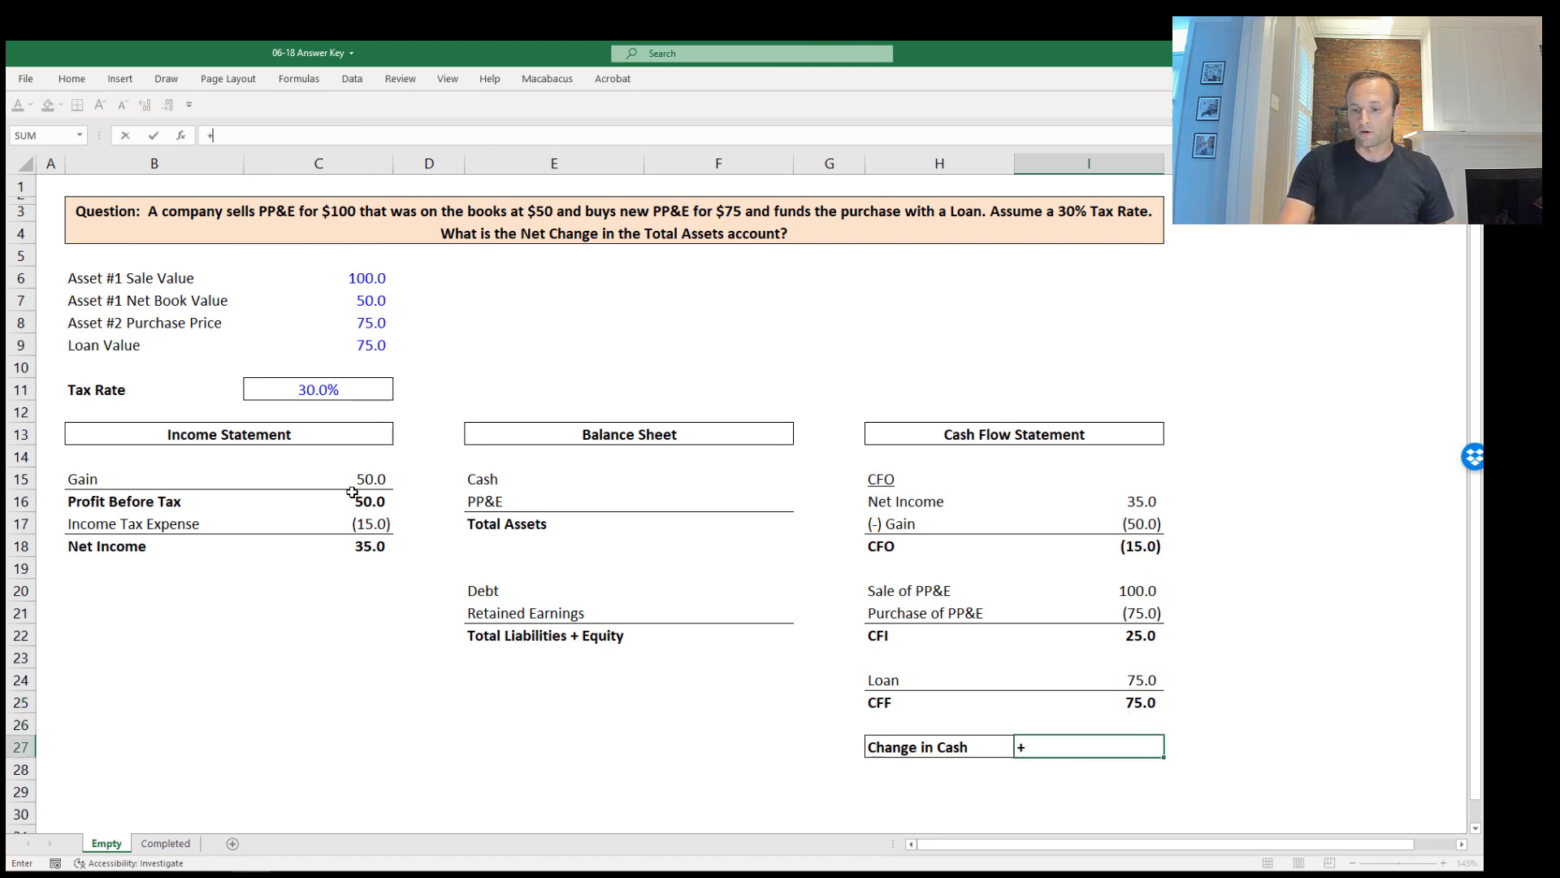
{"action": "key", "text": "Up"}
{"action": "key", "text": "Up"}
{"action": "key", "text": "Up"}
{"action": "key", "text": "Up"}
{"action": "key", "text": "Up"}
{"action": "key", "text": "Up"}
{"action": "key", "text": "Up"}
{"action": "key", "text": "Up"}
{"action": "key", "text": "Up"}
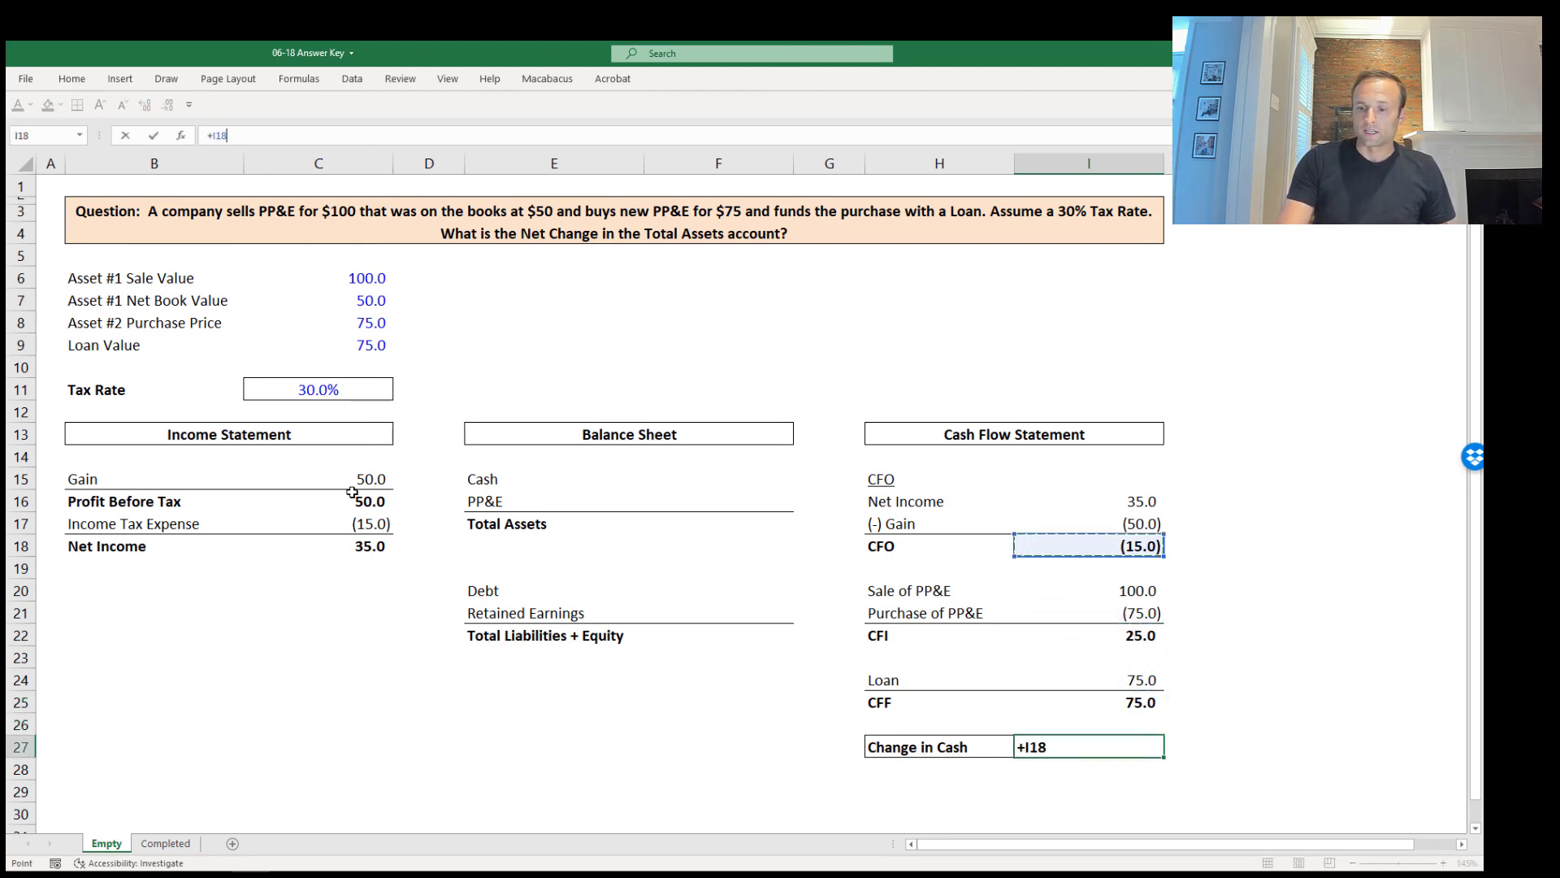
{"action": "type", "text": "+"}
{"action": "key", "text": "Up"}
{"action": "key", "text": "Up"}
{"action": "key", "text": "Up"}
{"action": "key", "text": "Up"}
{"action": "key", "text": "Up"}
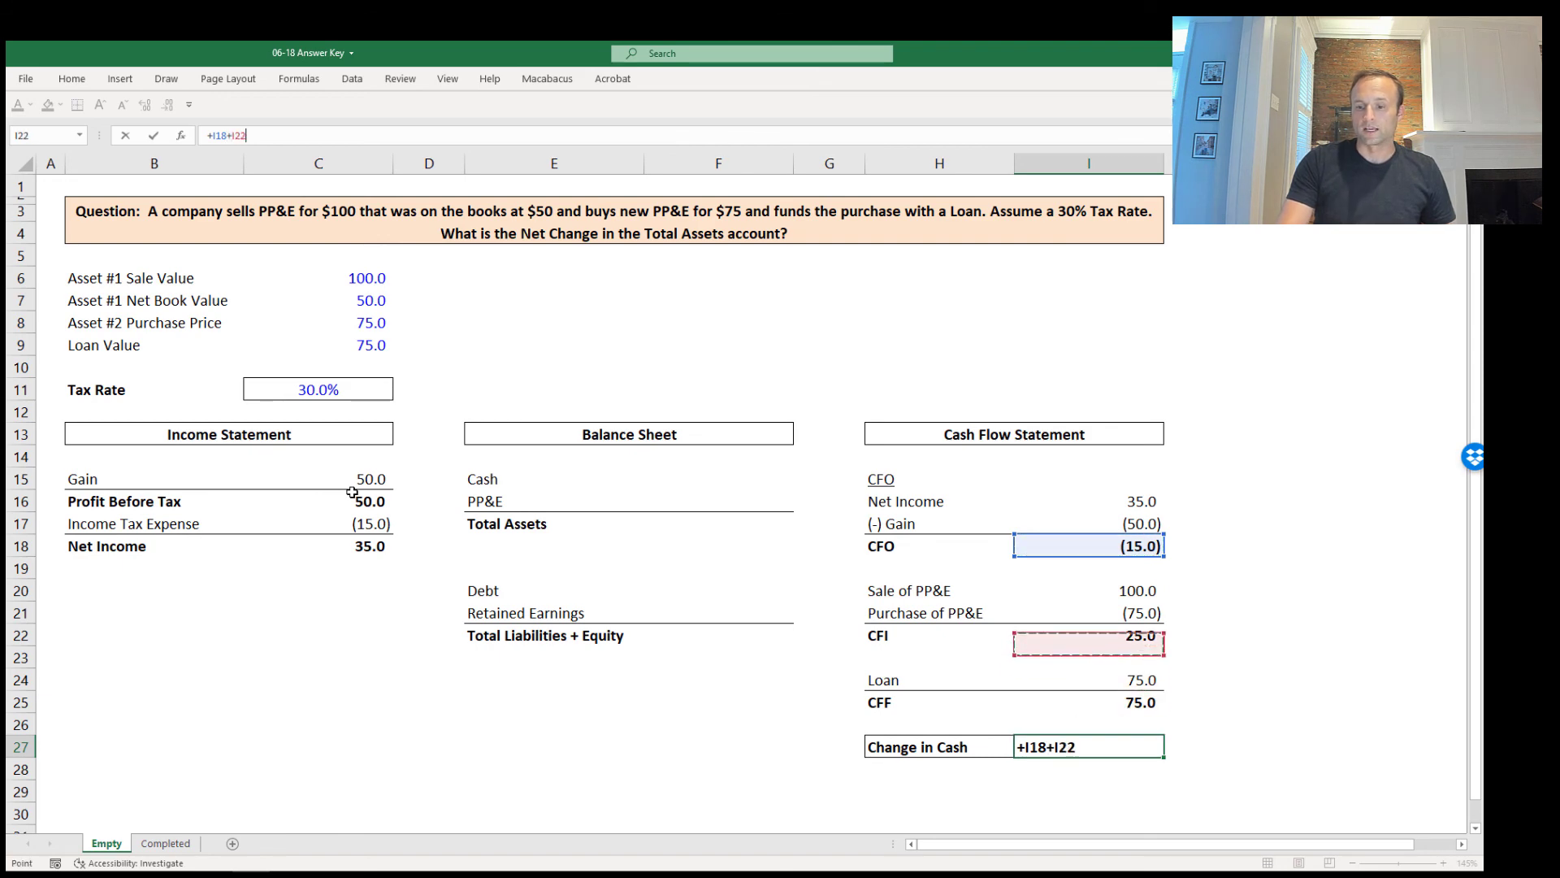
{"action": "type", "text": "+"}
{"action": "key", "text": "Up"}
{"action": "key", "text": "Up"}
{"action": "key", "text": "Up"}
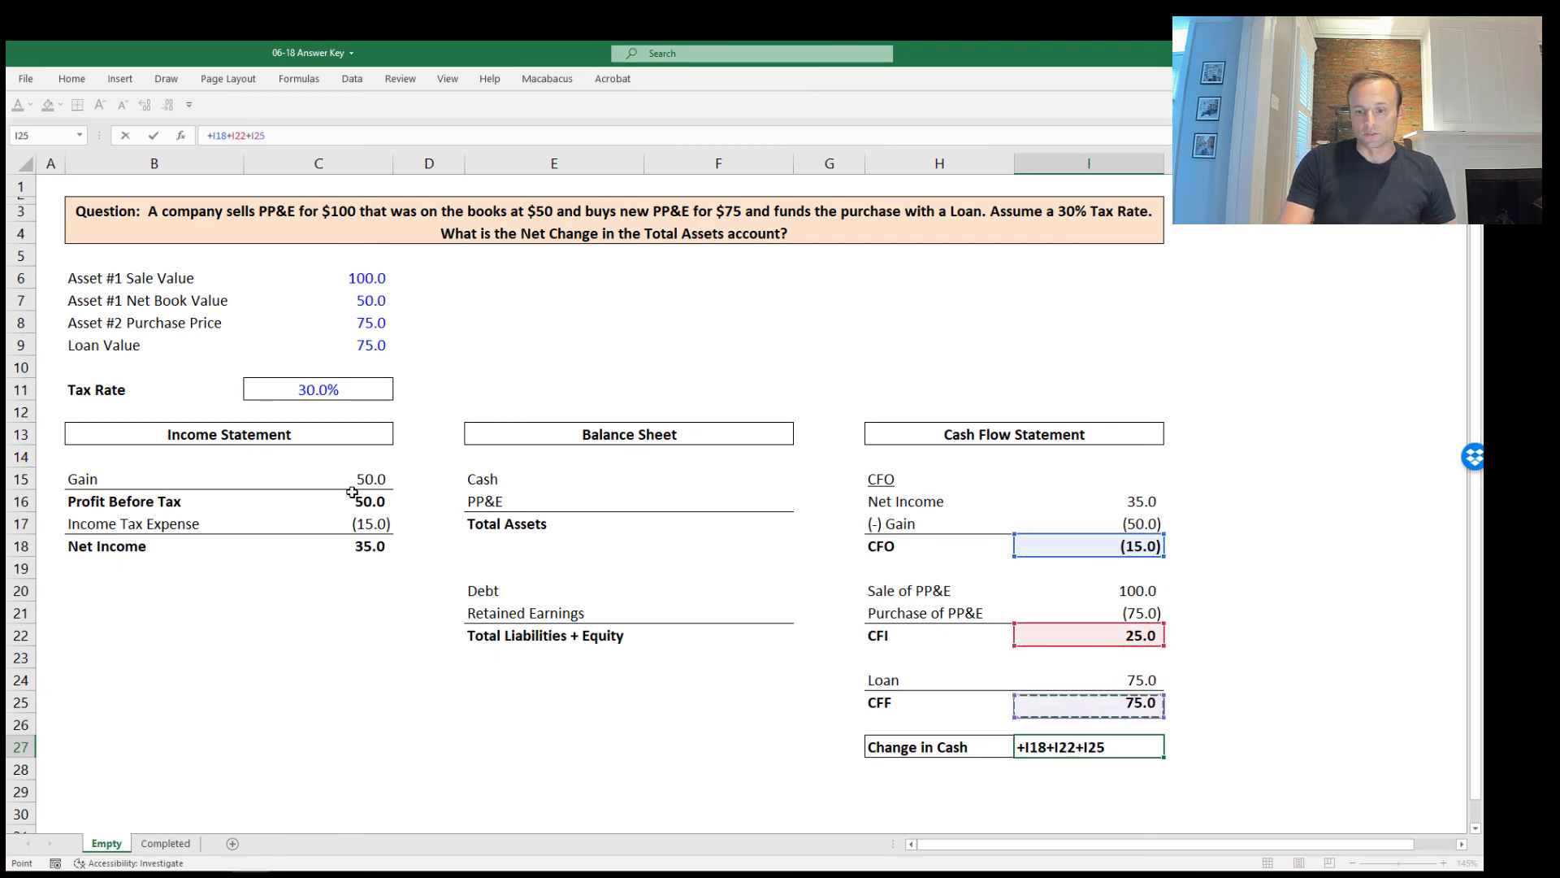
{"action": "key", "text": "ctrl+Return"}
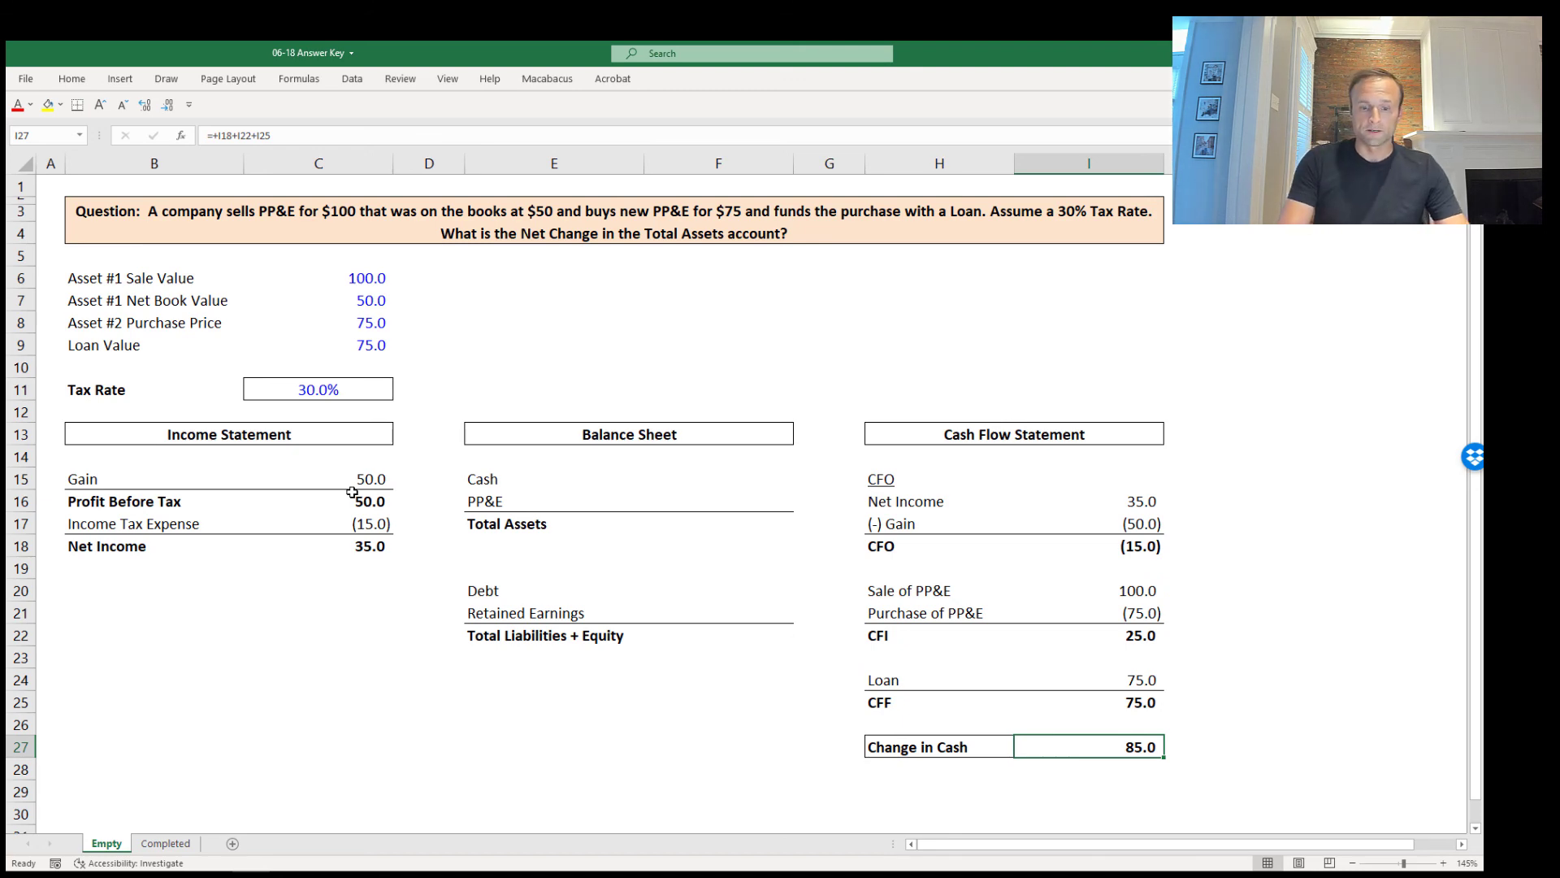
Link Retained Earnings in F21 to Net Income with =+C18 (35.0).
{"action": "key", "text": "Left"}
{"action": "key", "text": "Left"}
{"action": "key", "text": "Left"}
{"action": "key", "text": "Up"}
{"action": "key", "text": "Up"}
{"action": "key", "text": "Up"}
{"action": "key", "text": "Up"}
{"action": "key", "text": "Up"}
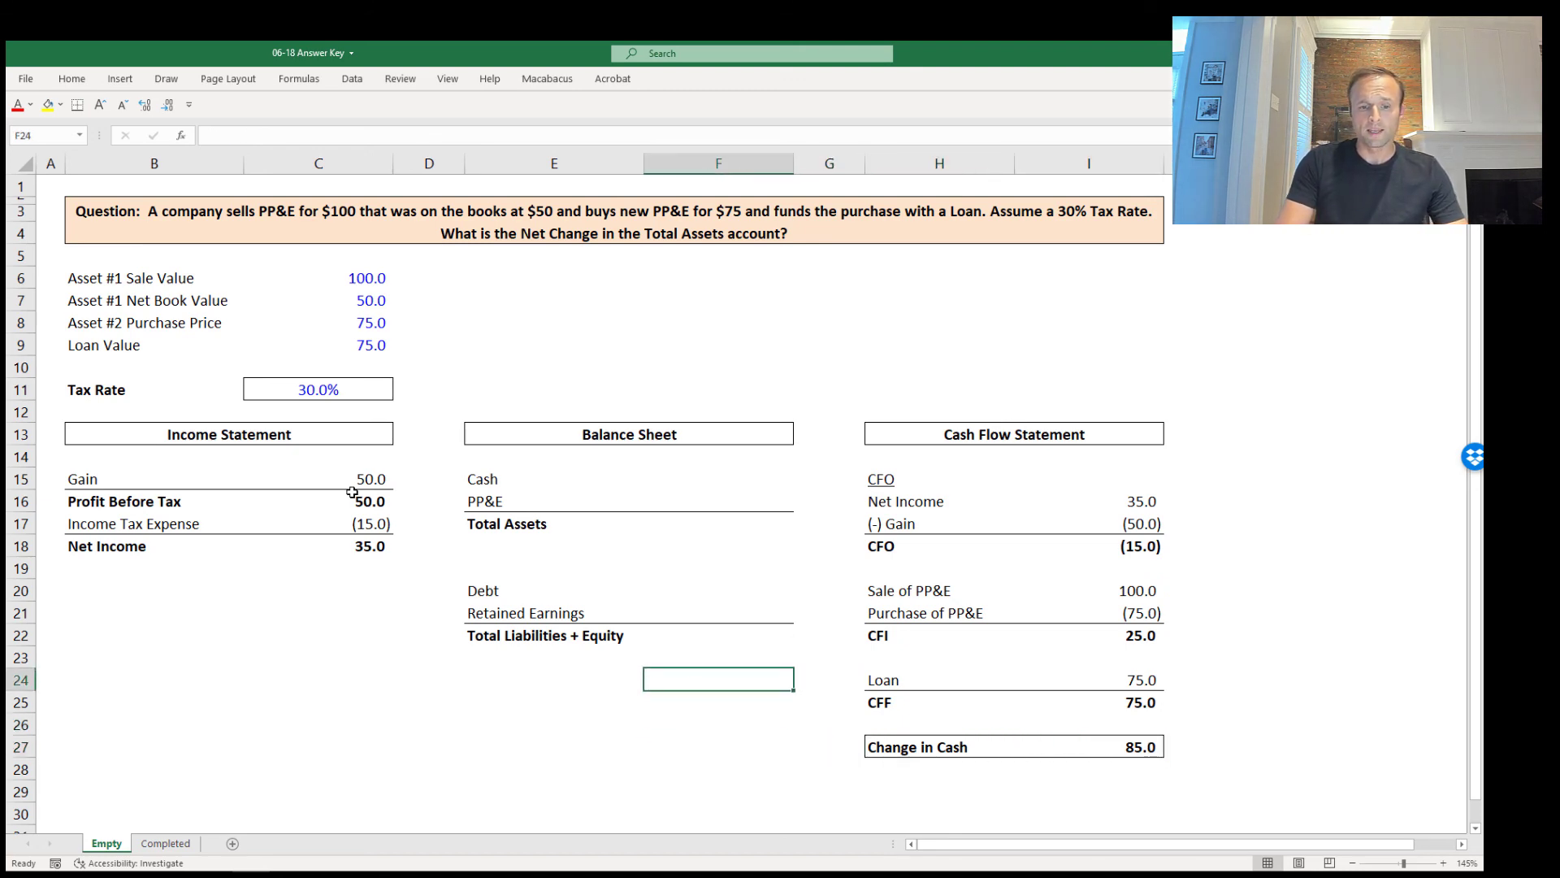
{"action": "key", "text": "Up"}
{"action": "key", "text": "Up"}
{"action": "key", "text": "Up"}
{"action": "key", "text": "Up"}
{"action": "key", "text": "Up"}
{"action": "key", "text": "Up"}
{"action": "key", "text": "Down"}
{"action": "key", "text": "Down"}
{"action": "key", "text": "Down"}
{"action": "key", "text": "Down"}
{"action": "key", "text": "Down"}
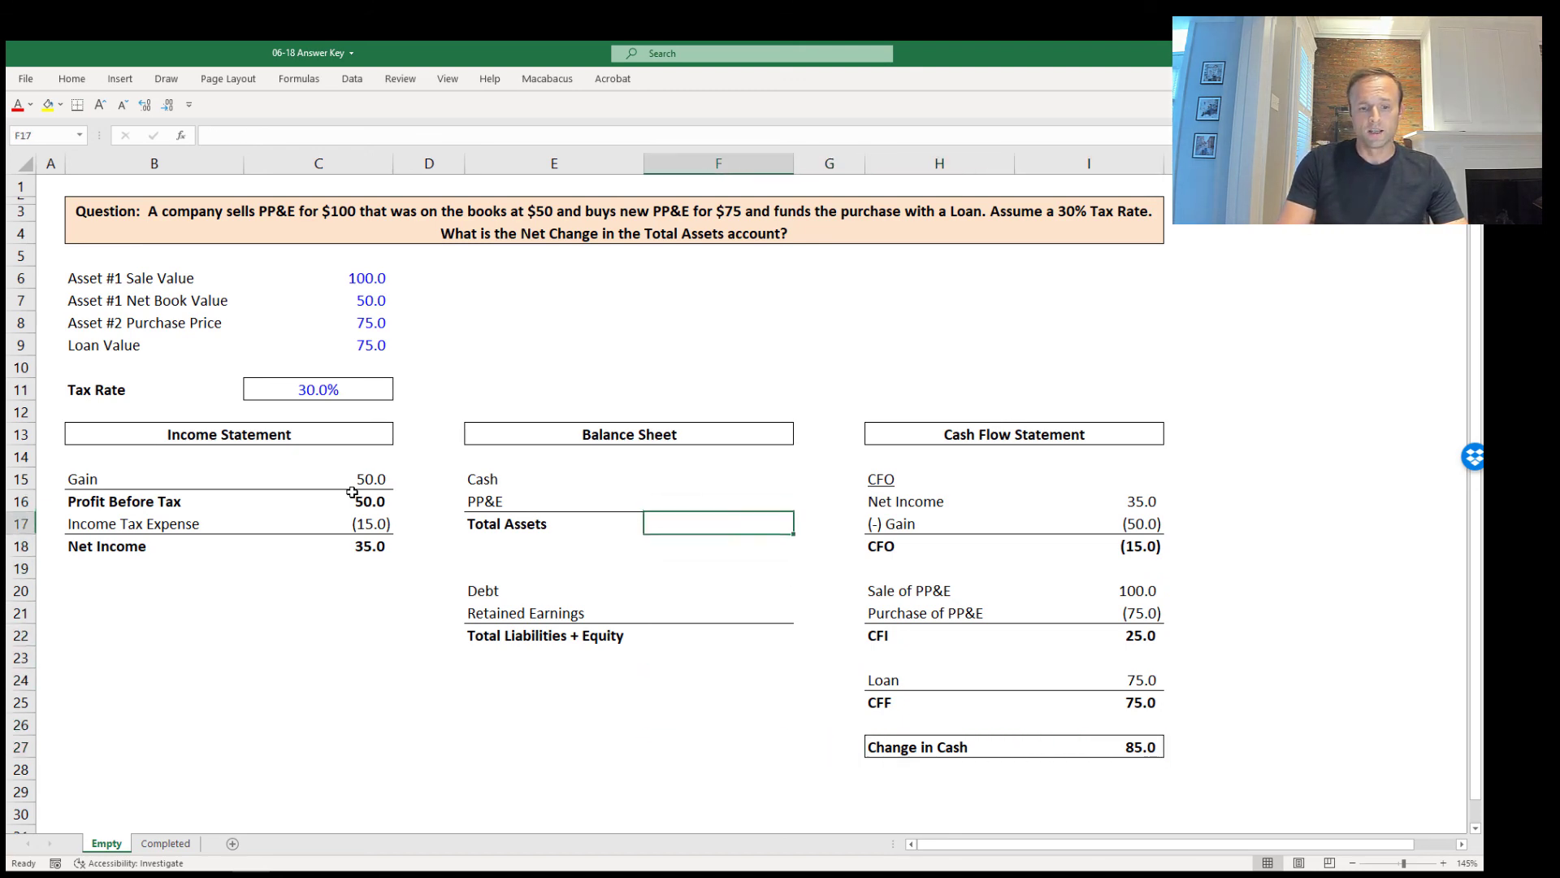
{"action": "type", "text": "+"}
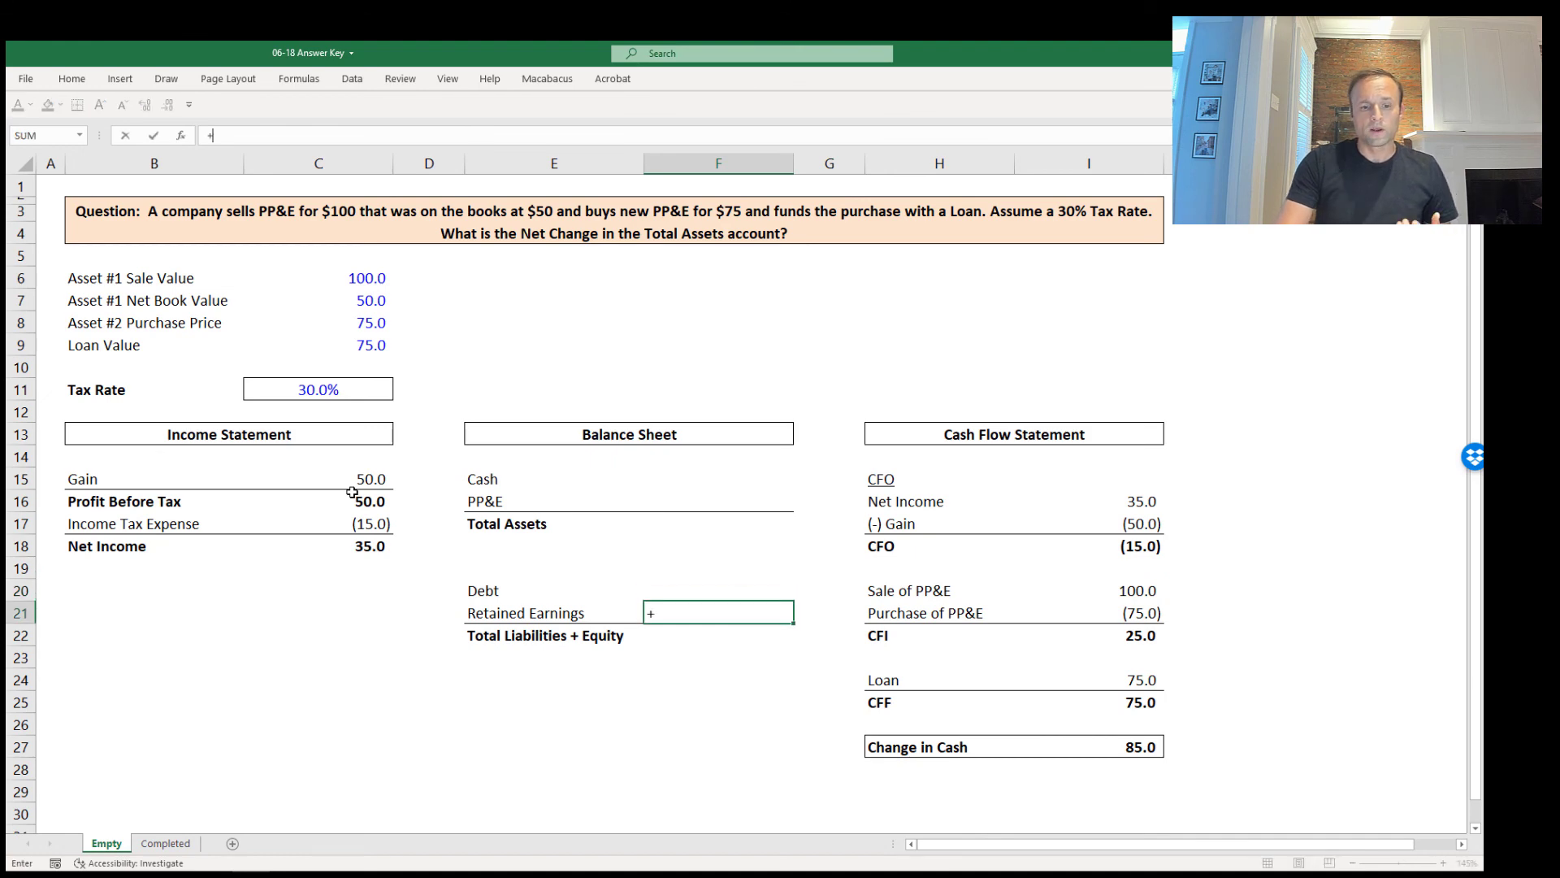
{"action": "key", "text": "Left"}
{"action": "key", "text": "Left"}
{"action": "key", "text": "Left"}
{"action": "key", "text": "Up"}
{"action": "key", "text": "Up"}
{"action": "key", "text": "Up"}
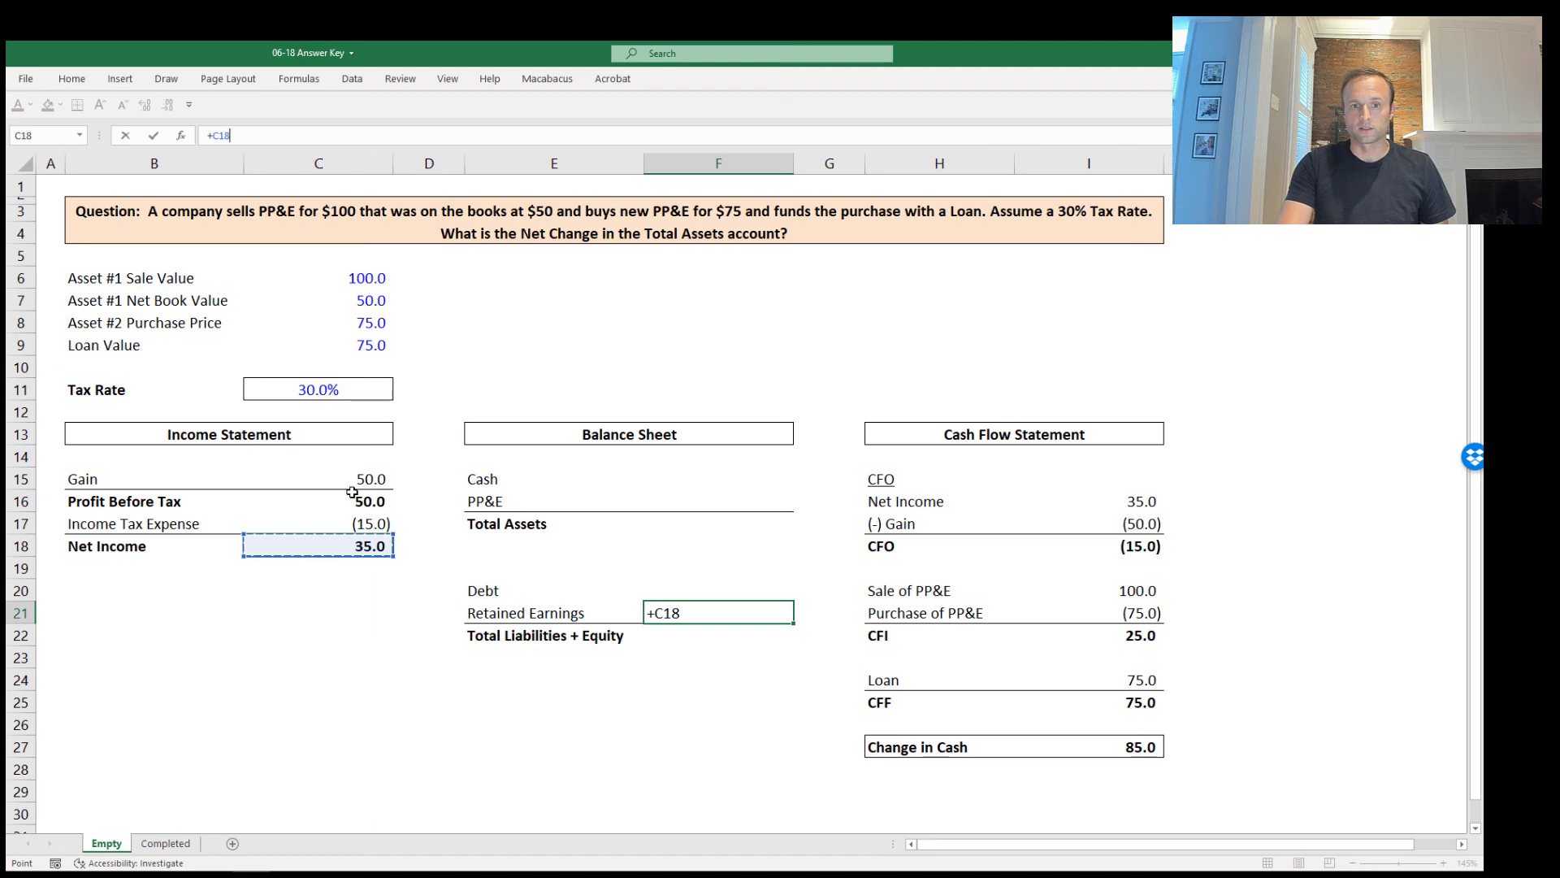
{"action": "key", "text": "ctrl+Return"}
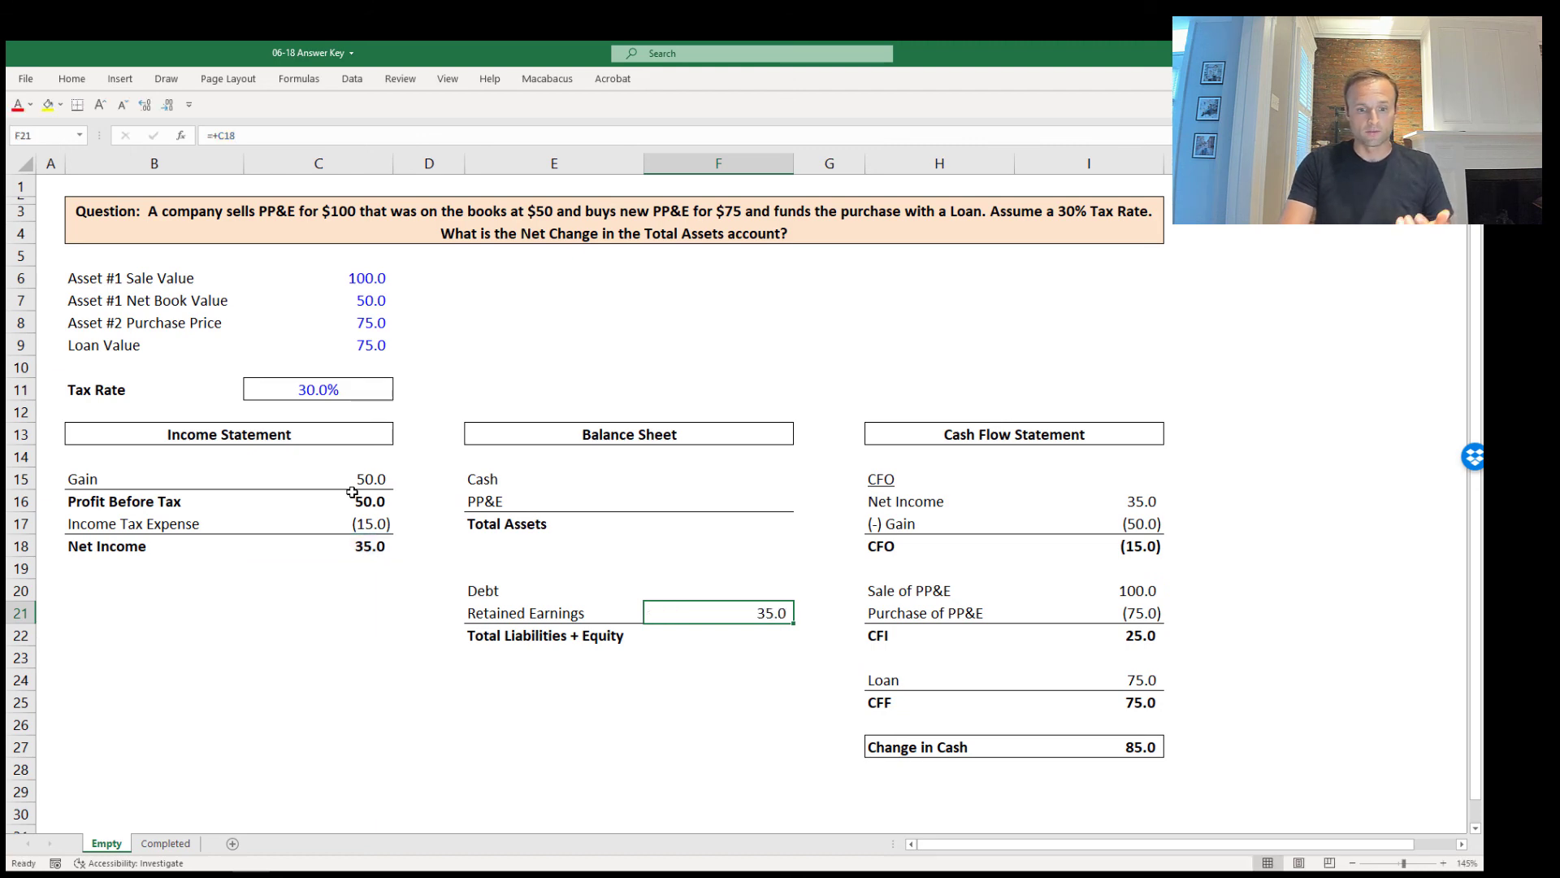
Link Cash in F15 to Change in Cash in I27 (85.0).
{"action": "key", "text": "Up"}
{"action": "key", "text": "Up"}
{"action": "key", "text": "Up"}
{"action": "key", "text": "Up"}
{"action": "key", "text": "Up"}
{"action": "key", "text": "Up"}
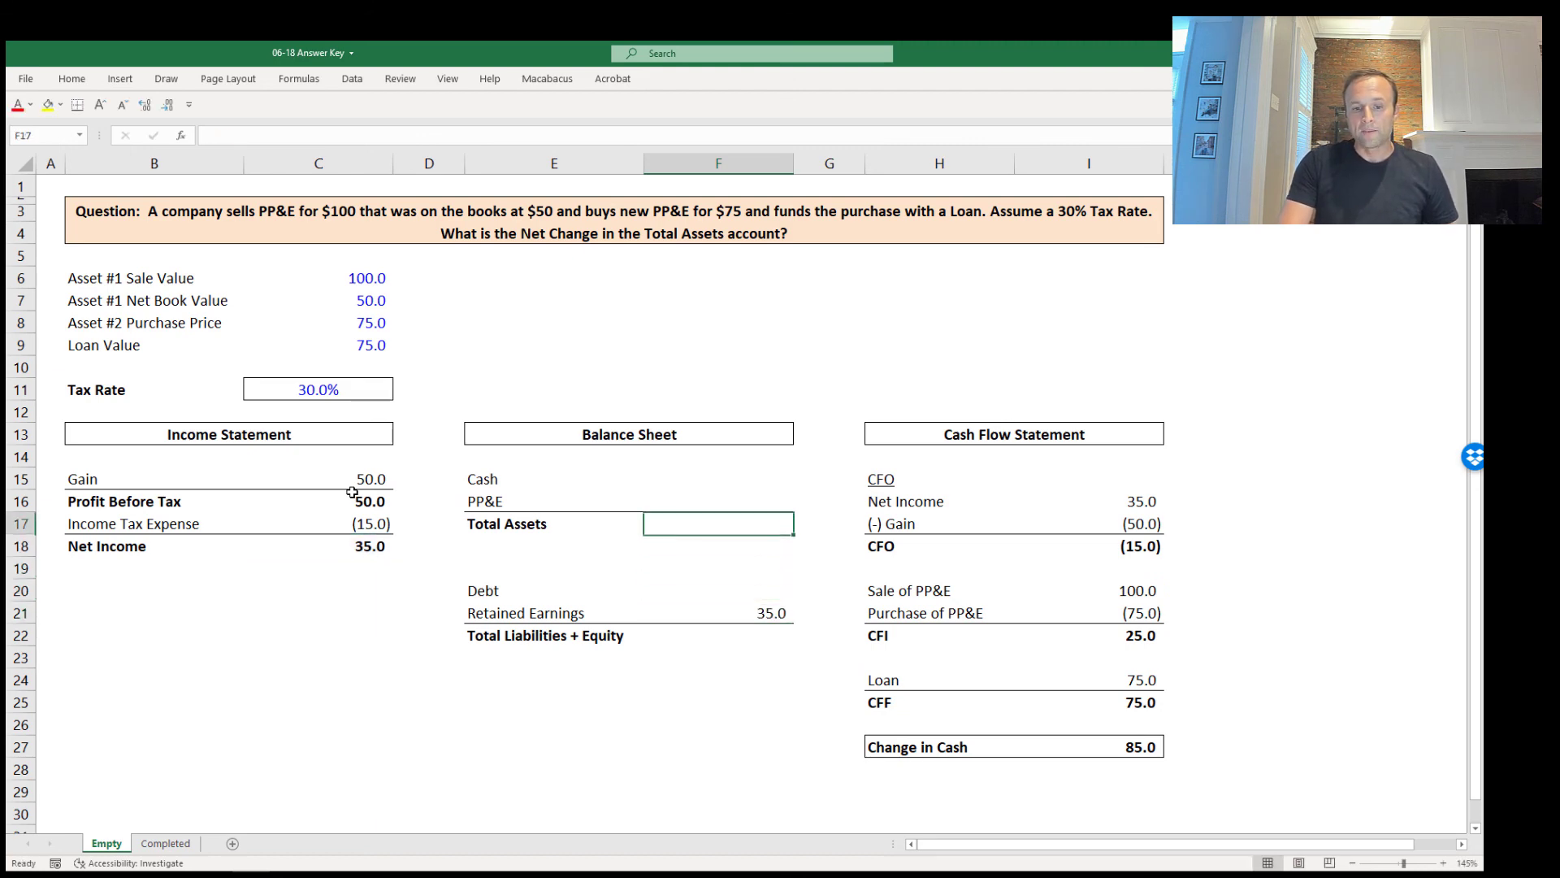
{"action": "type", "text": "+"}
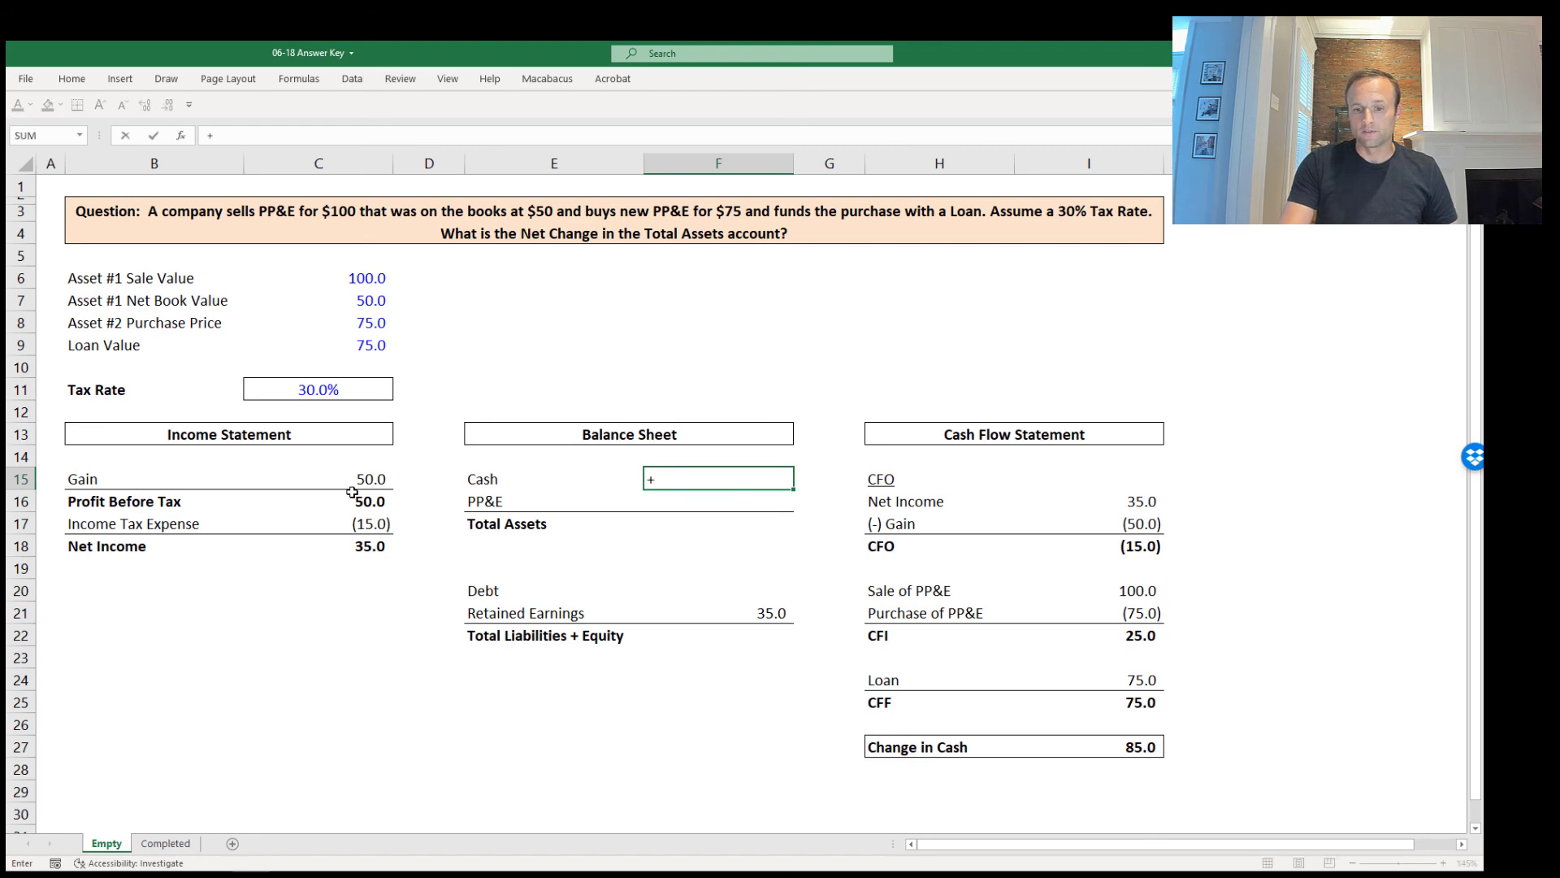
{"action": "key", "text": "Right"}
{"action": "key", "text": "Right"}
{"action": "key", "text": "Right"}
{"action": "key", "text": "Right"}
{"action": "key", "text": "Left"}
{"action": "key", "text": "Down"}
{"action": "key", "text": "Down"}
{"action": "key", "text": "Down"}
{"action": "key", "text": "Down"}
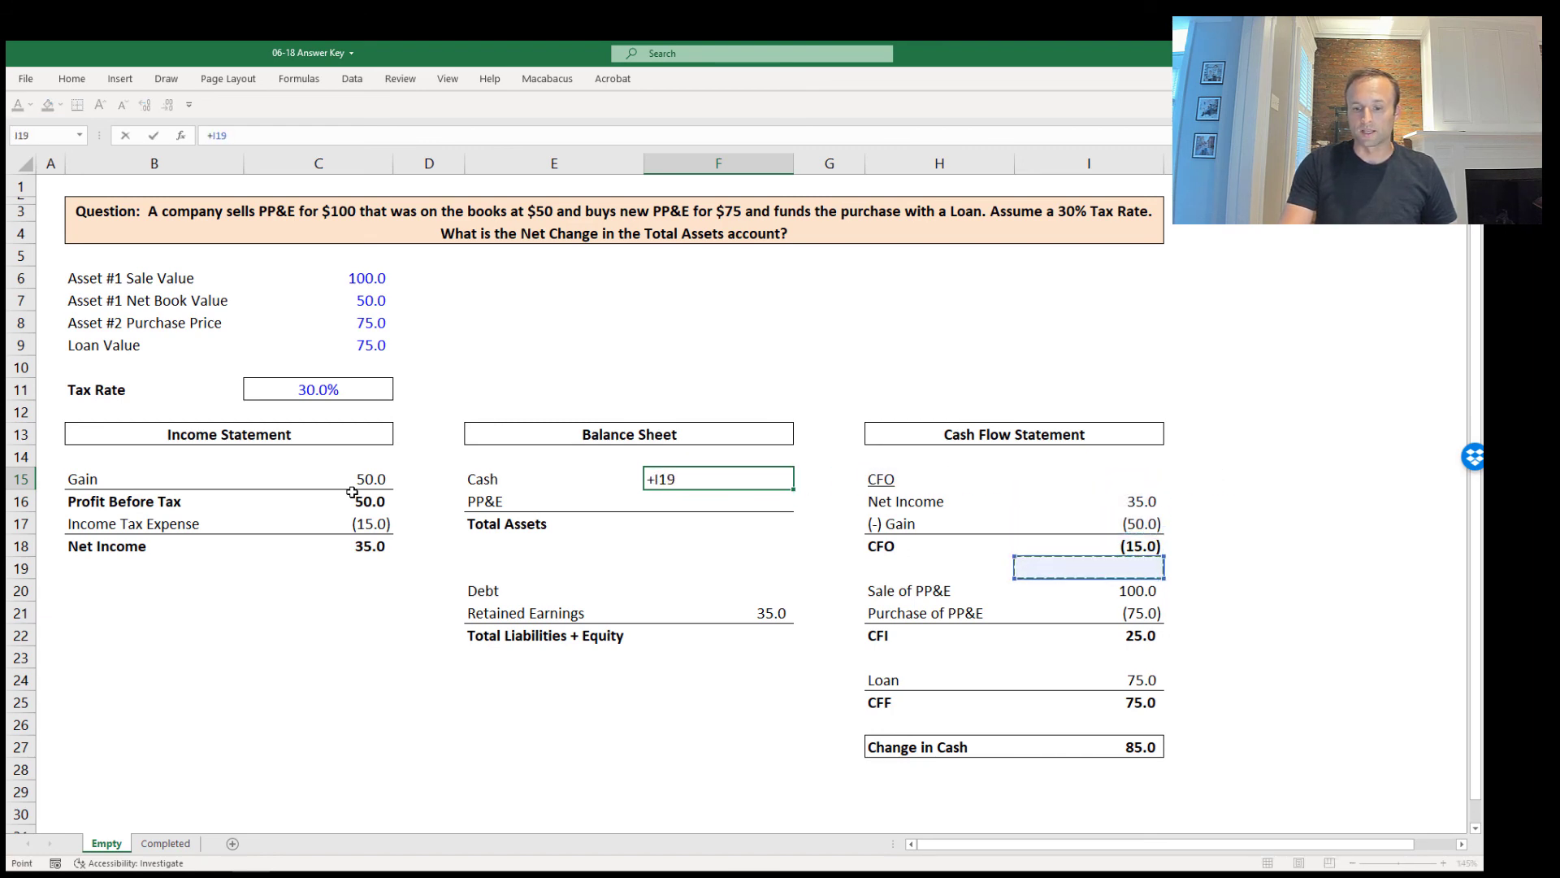
{"action": "key", "text": "Down"}
{"action": "key", "text": "Down"}
{"action": "key", "text": "Down"}
{"action": "key", "text": "Down"}
{"action": "key", "text": "Down"}
{"action": "key", "text": "Down"}
{"action": "key", "text": "Down"}
{"action": "key", "text": "Down"}
{"action": "key", "text": "ctrl+Return"}
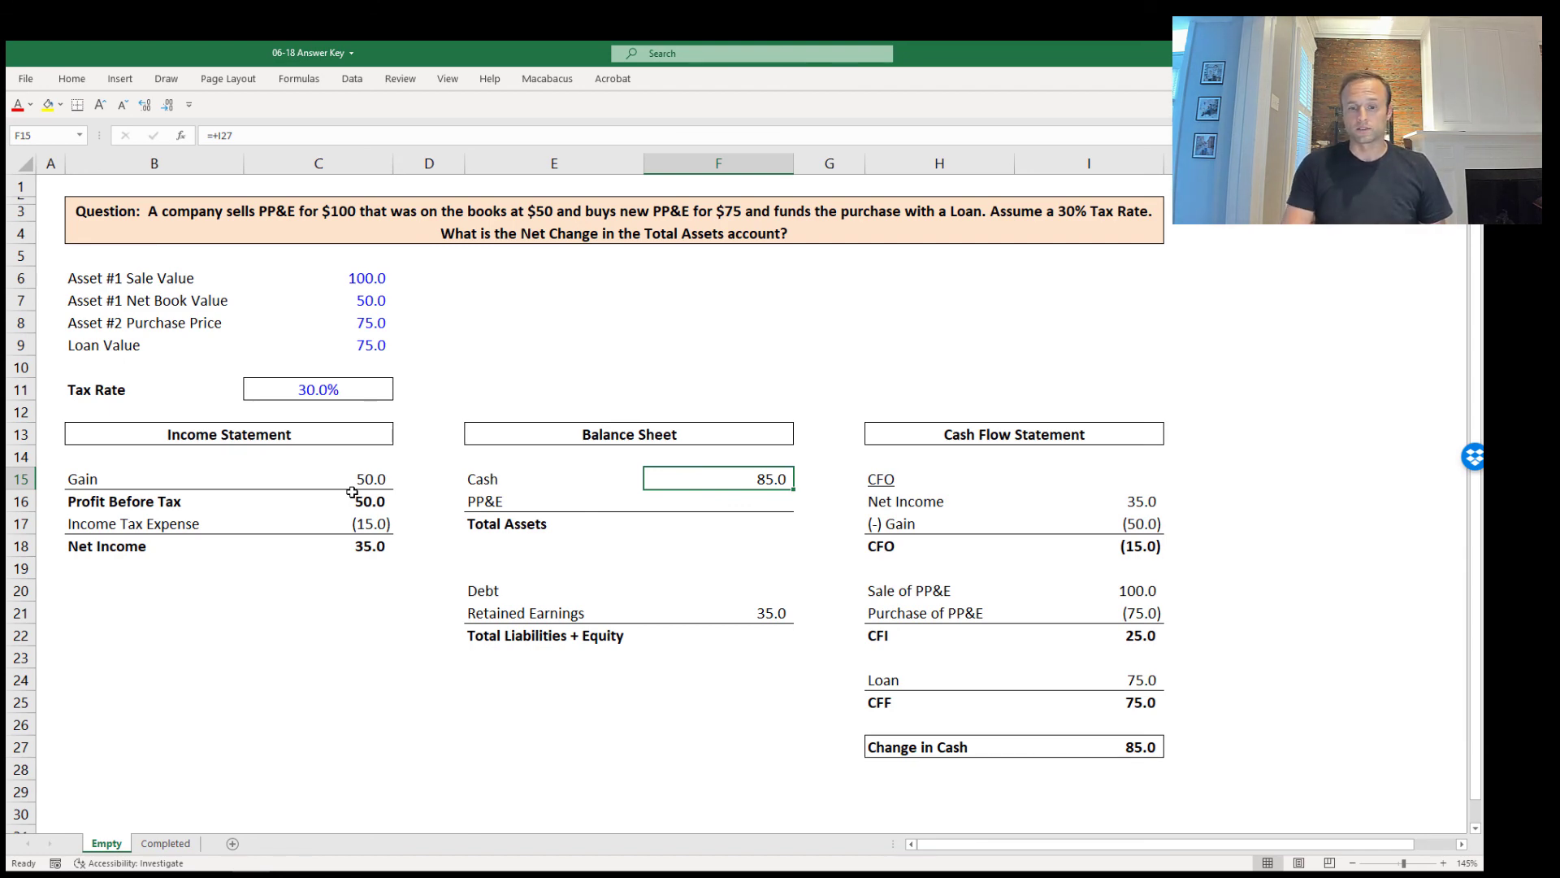
Link Debt in F20 to the Loan in I24 (75.0).
{"action": "key", "text": "Down"}
{"action": "key", "text": "Down"}
{"action": "key", "text": "Down"}
{"action": "key", "text": "Down"}
{"action": "key", "text": "Down"}
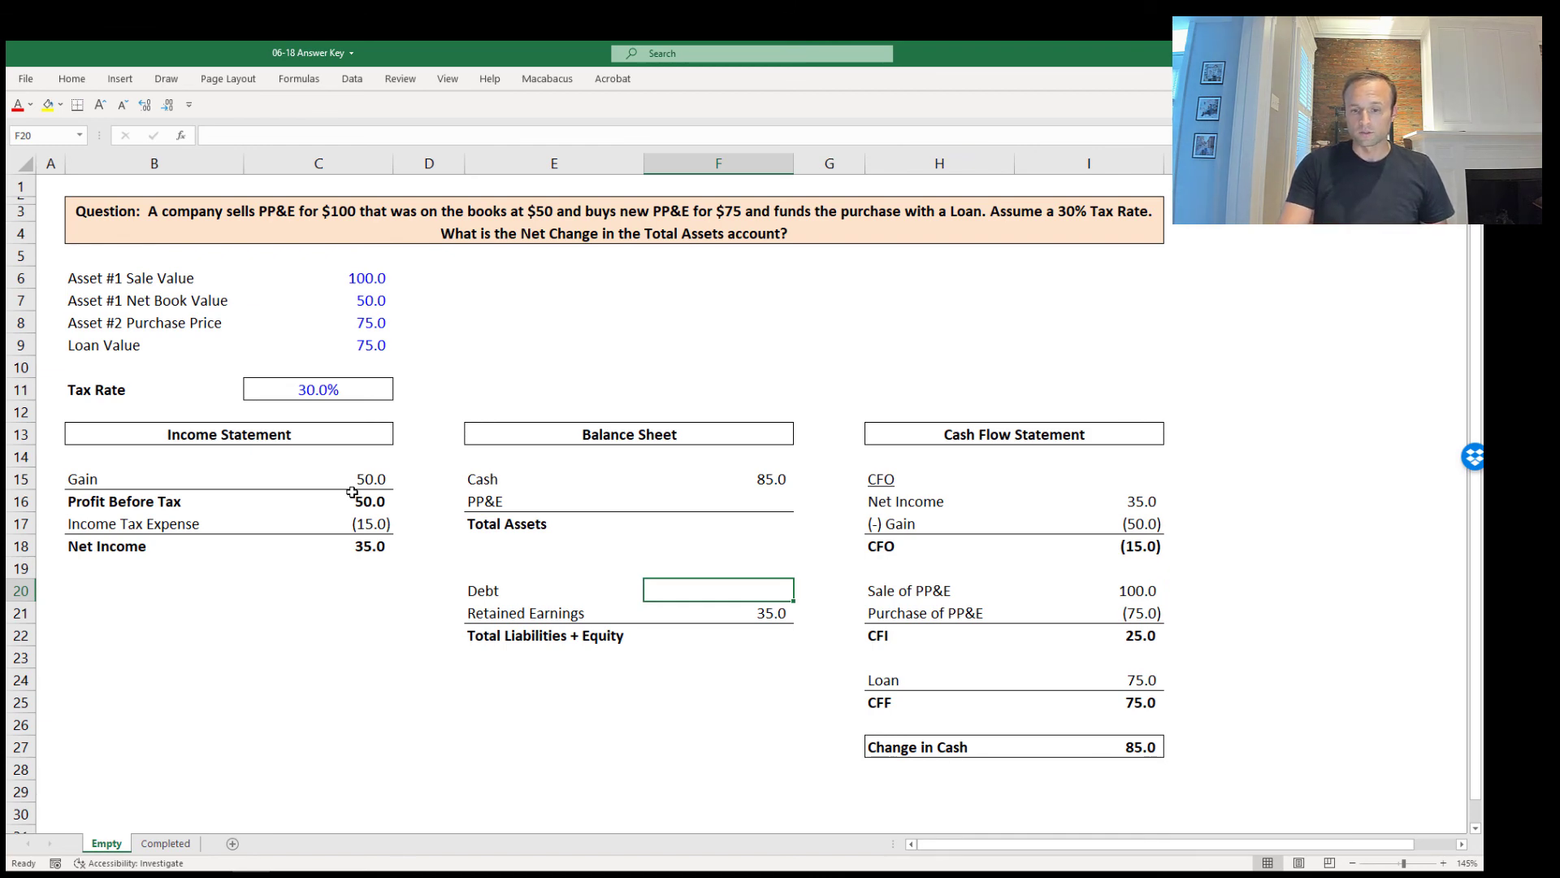
{"action": "type", "text": "+"}
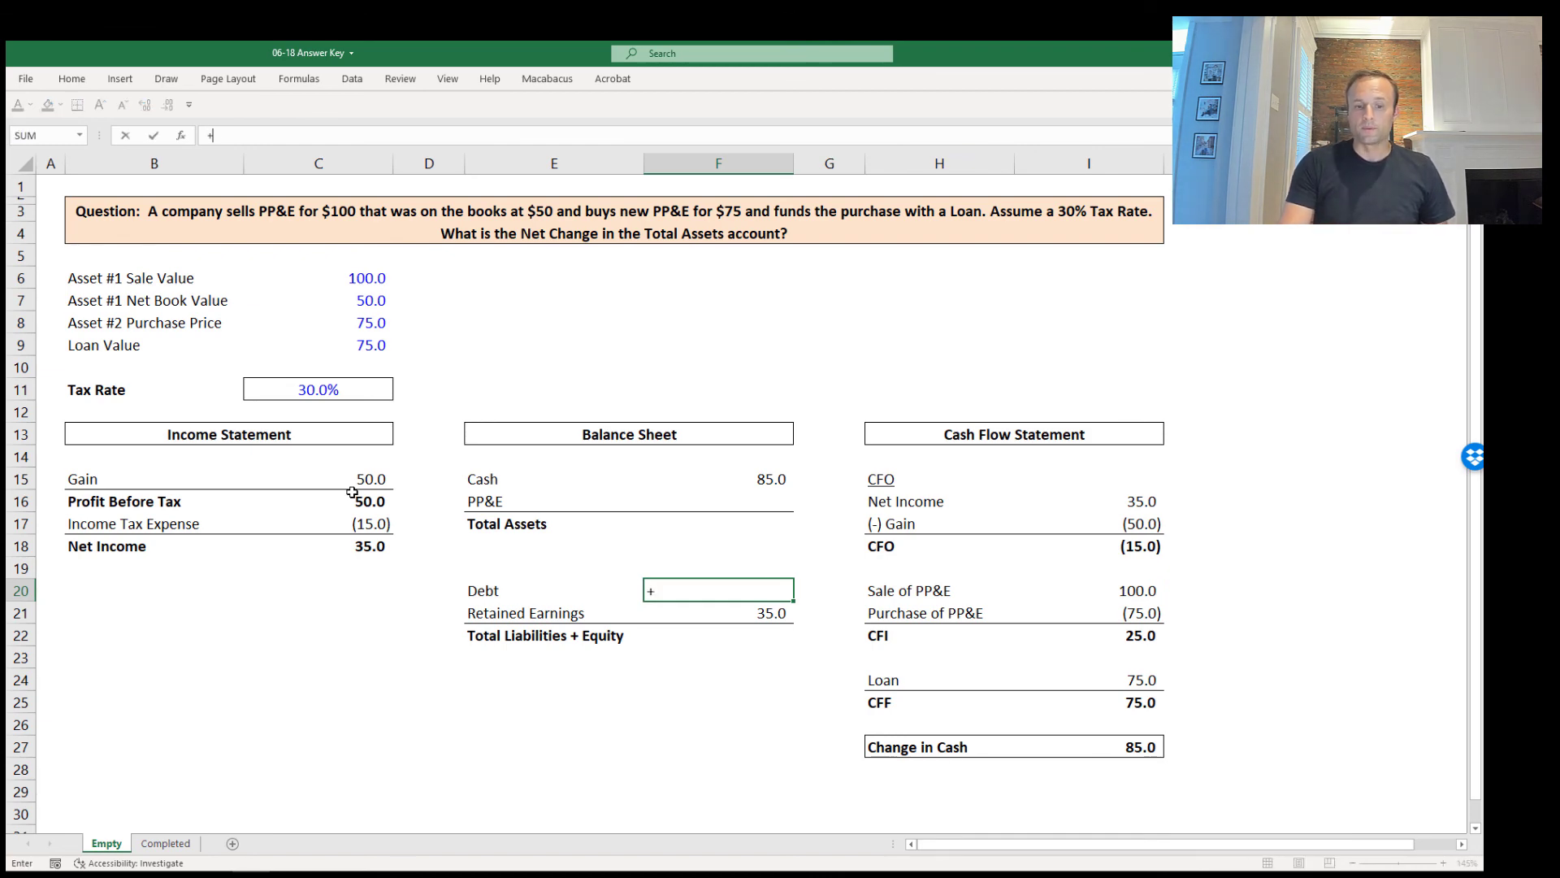
{"action": "key", "text": "Down"}
{"action": "key", "text": "Down"}
{"action": "key", "text": "Down"}
{"action": "key", "text": "Down"}
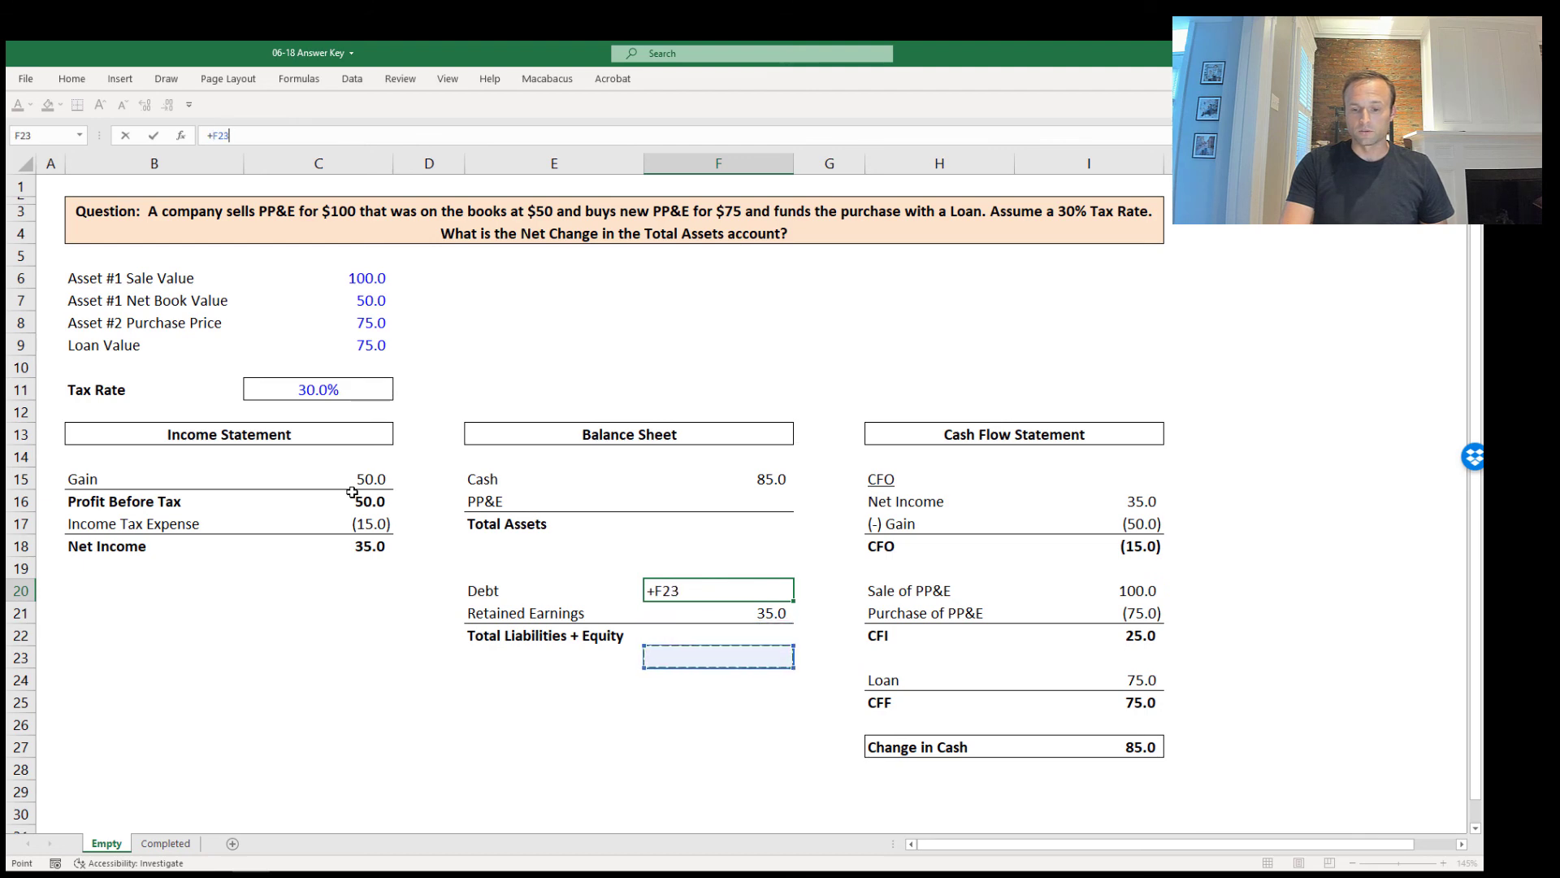
{"action": "key", "text": "Right"}
{"action": "key", "text": "Right"}
{"action": "key", "text": "Right"}
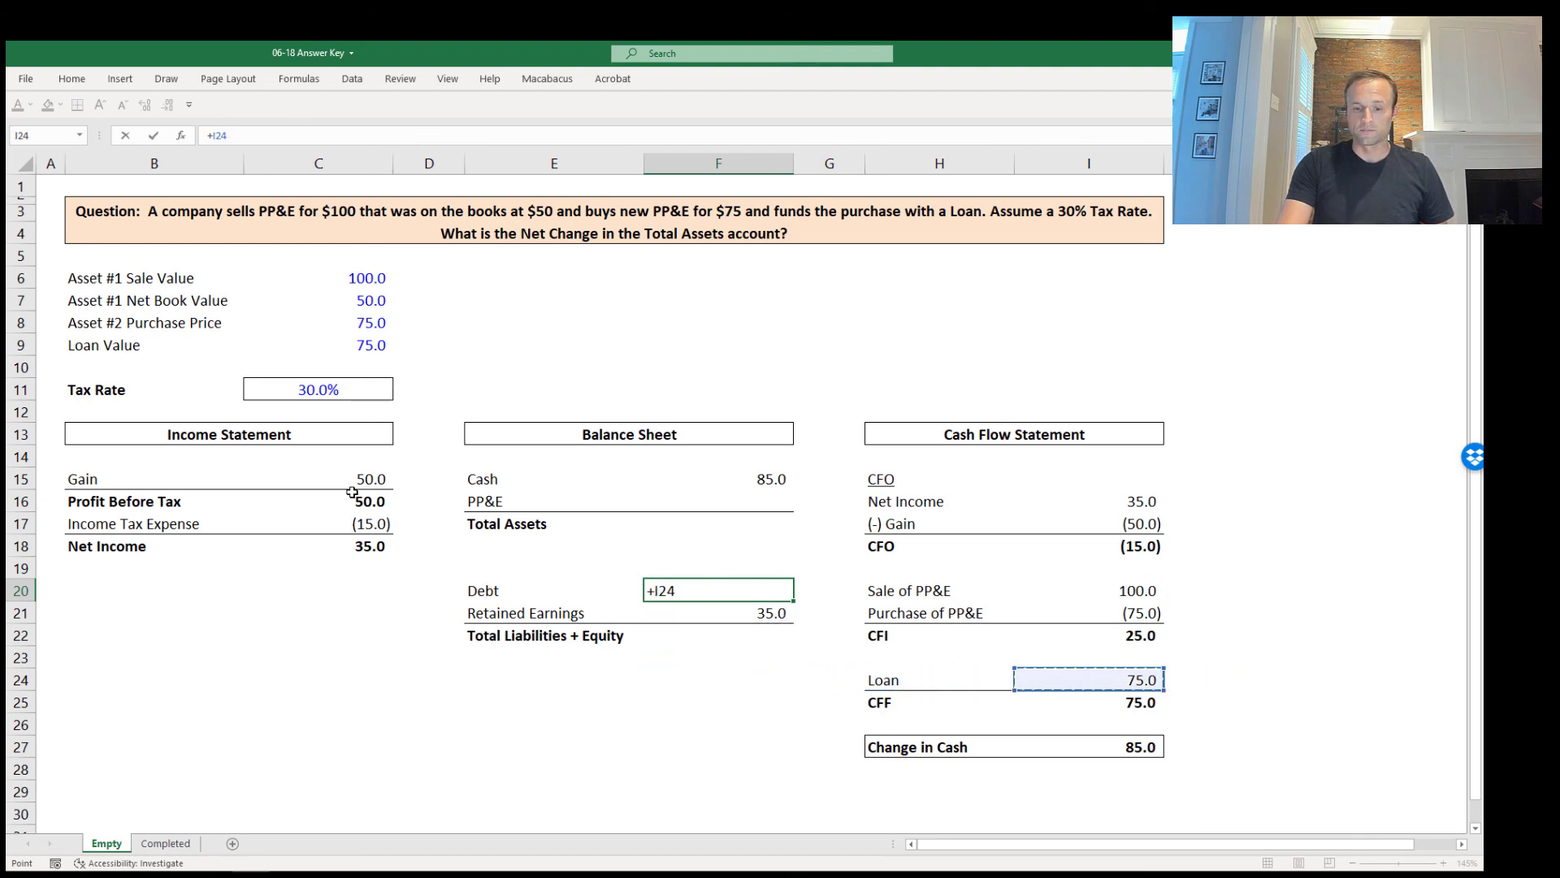
{"action": "key", "text": "ctrl+Return"}
AutoSum F20:F21 into Total Liabilities + Equity in F22, giving 110.0.
{"action": "key", "text": "Down"}
{"action": "key", "text": "Down"}
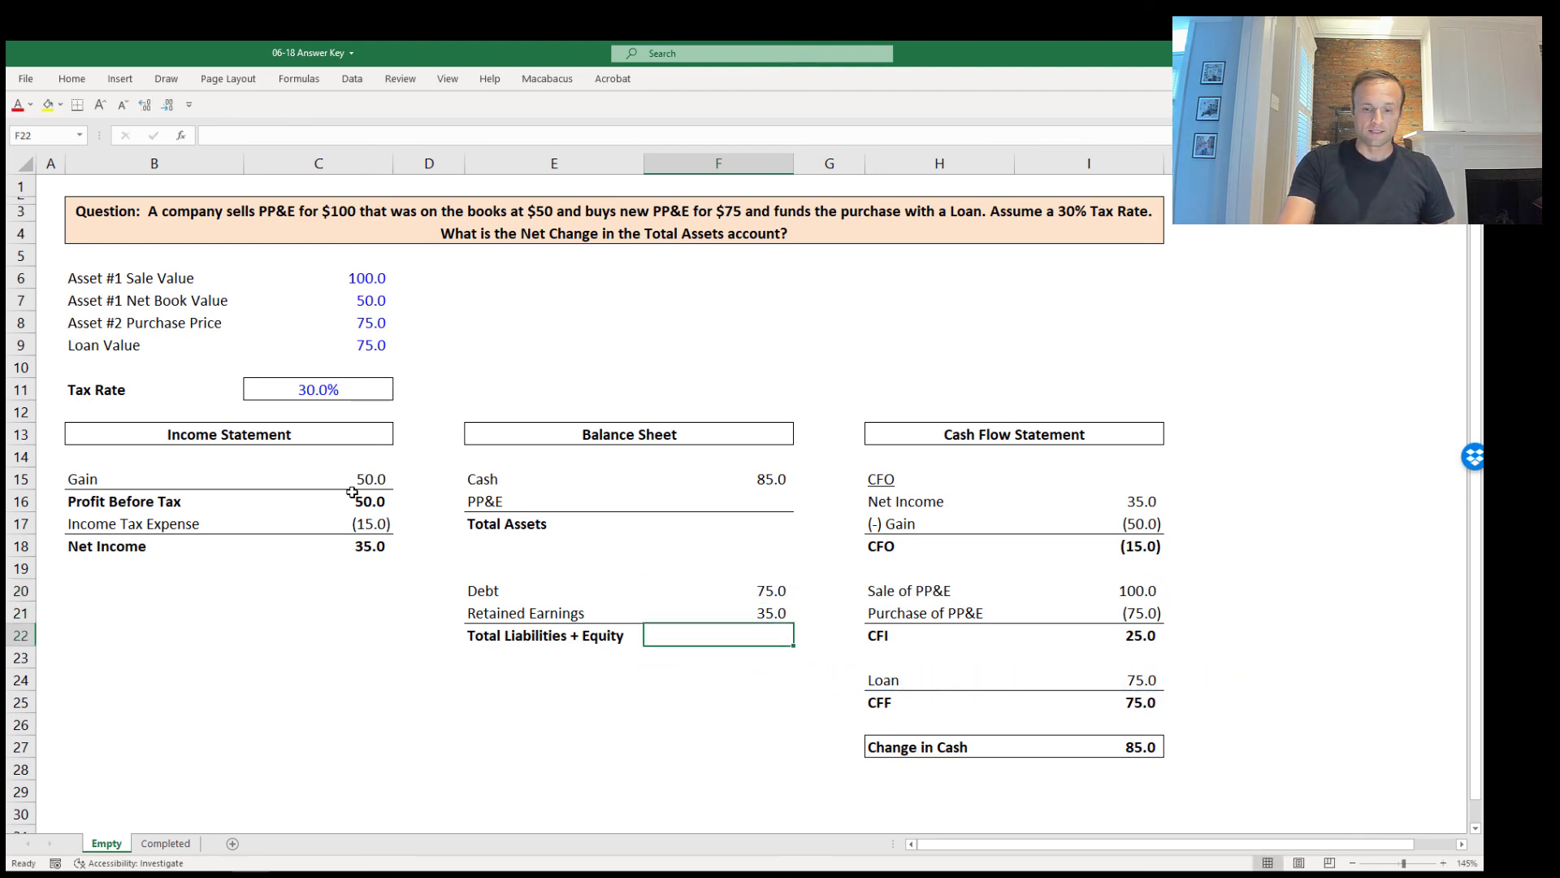
{"action": "key", "text": "alt+="}
{"action": "key", "text": "ctrl+Return"}
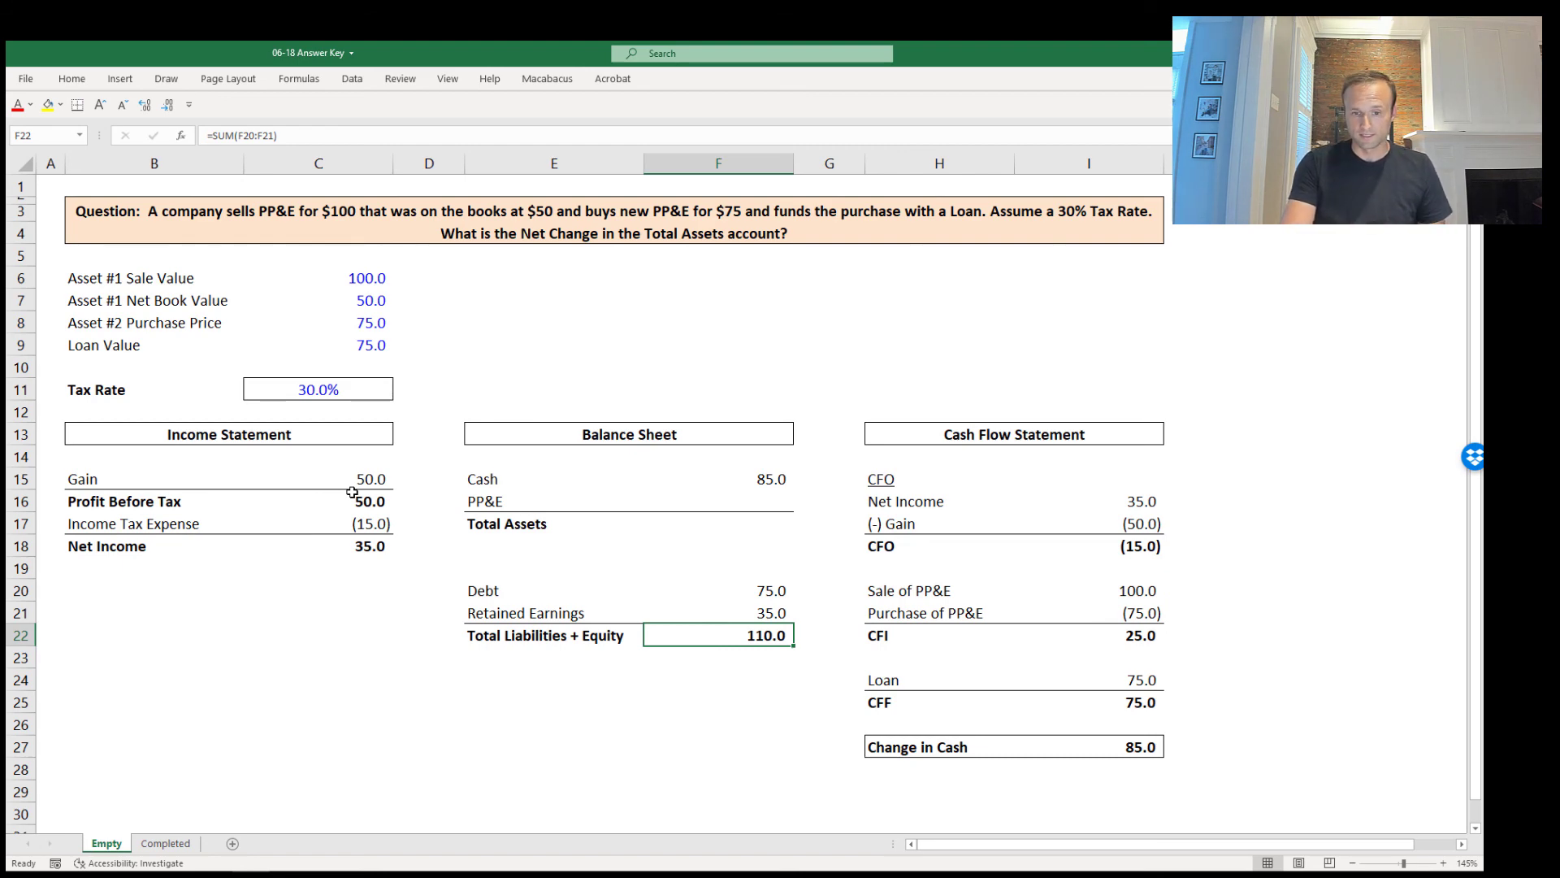
{"action": "key", "text": "Up"}
{"action": "key", "text": "Up"}
{"action": "key", "text": "Up"}
{"action": "key", "text": "Up"}
{"action": "key", "text": "Up"}
{"action": "key", "text": "Up"}
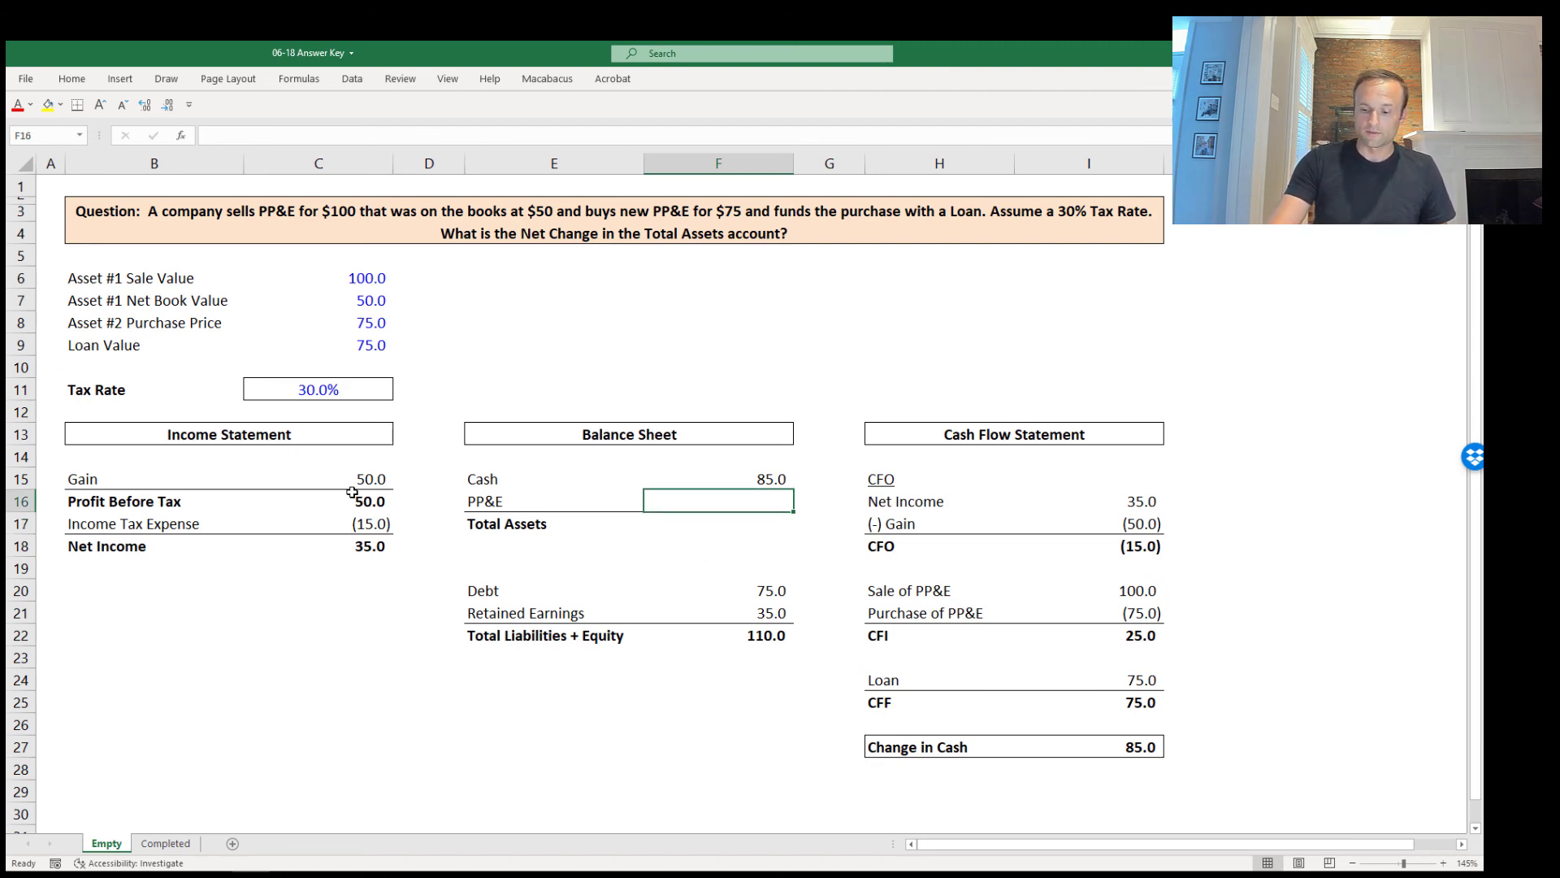
Enter =-C7+C8 for PP&E in F16, giving 25.0.
{"action": "type", "text": "-"}
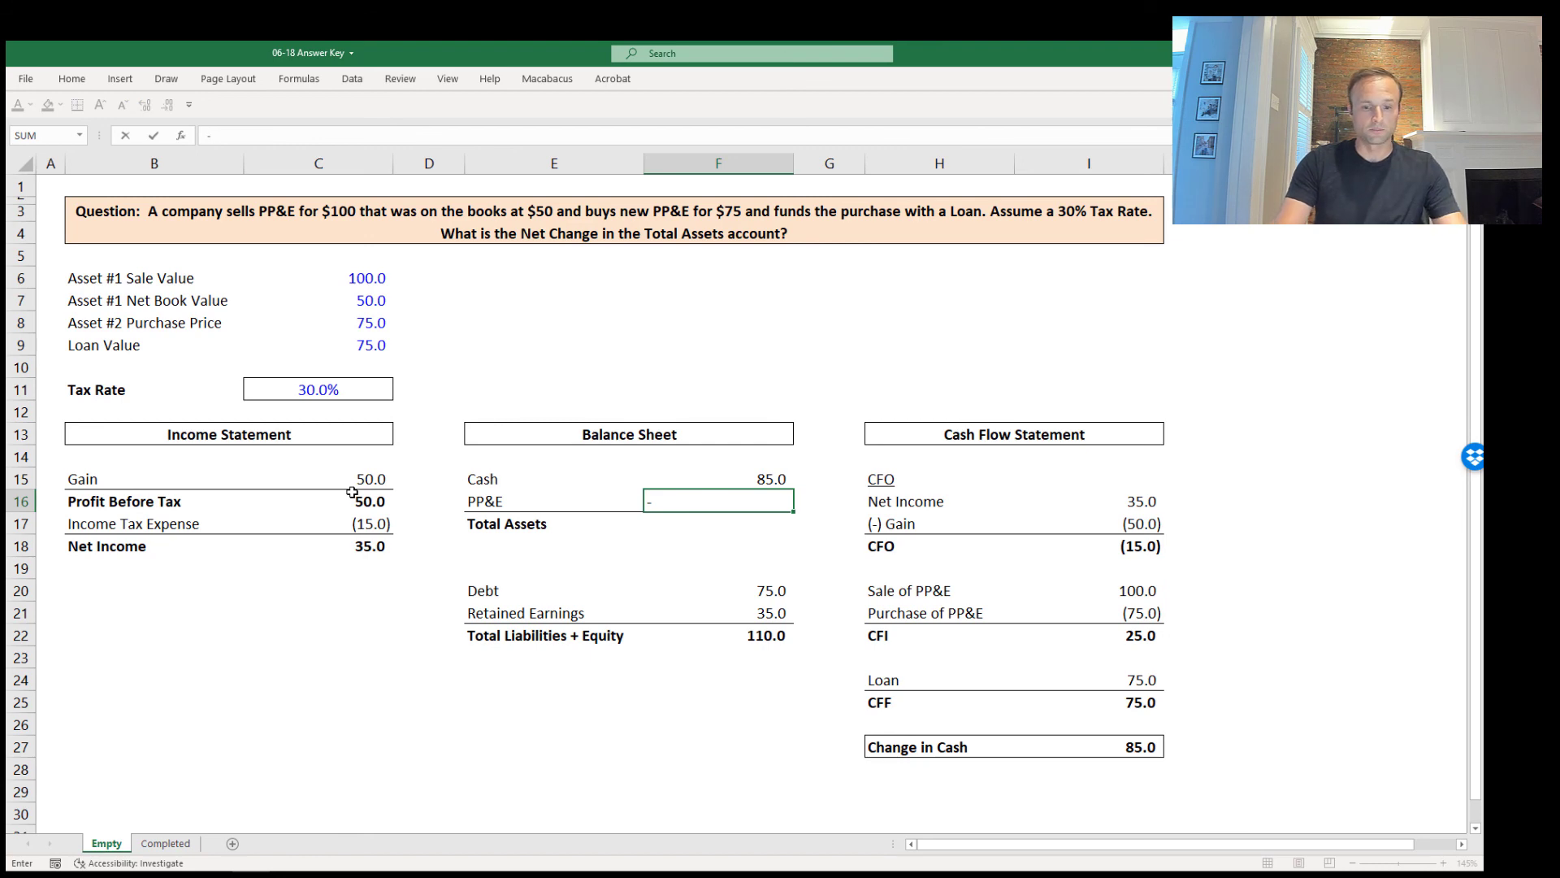
{"action": "key", "text": "Up"}
{"action": "key", "text": "Up"}
{"action": "key", "text": "Up"}
{"action": "key", "text": "Up"}
{"action": "key", "text": "Up"}
{"action": "key", "text": "Up"}
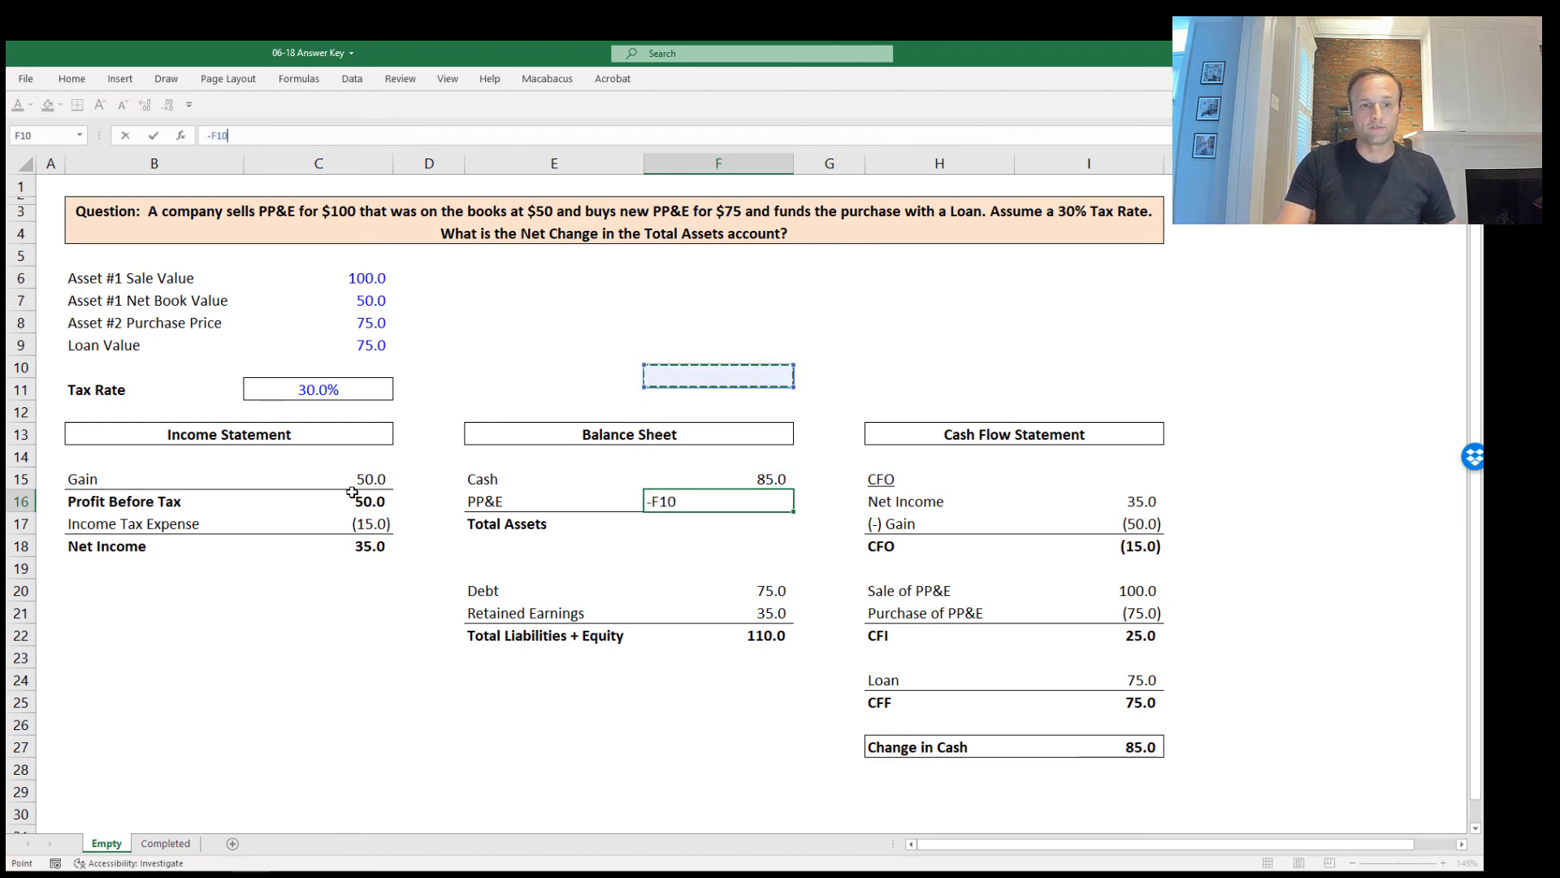
{"action": "key", "text": "Up"}
{"action": "key", "text": "Up"}
{"action": "key", "text": "Left"}
{"action": "key", "text": "Left"}
{"action": "key", "text": "Left"}
{"action": "key", "text": "Up"}
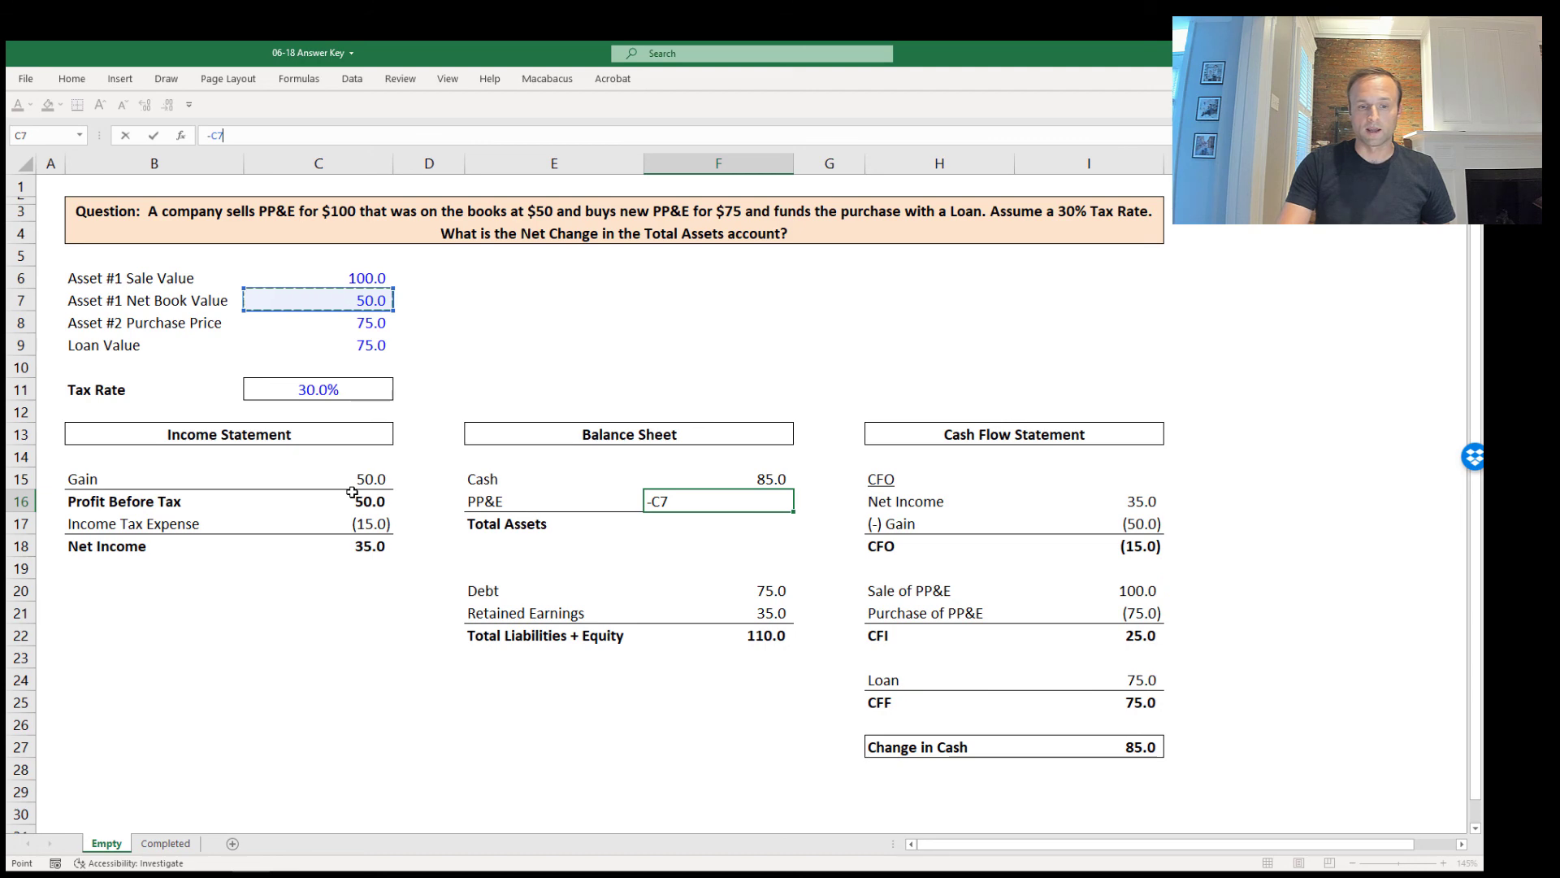
{"action": "type", "text": "+"}
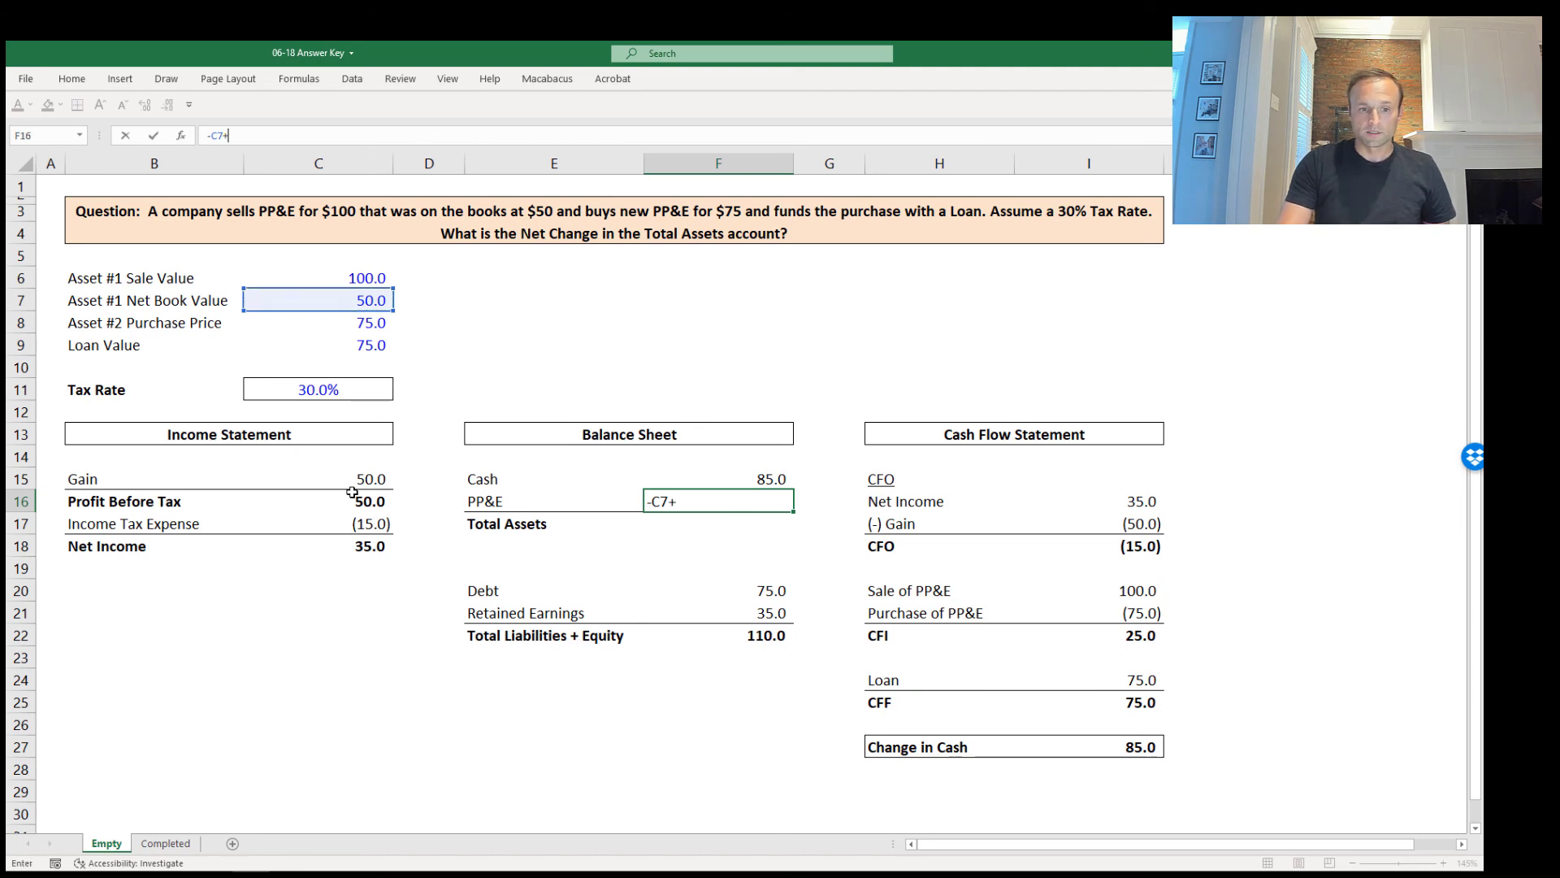
{"action": "key", "text": "Up"}
{"action": "key", "text": "Up"}
{"action": "key", "text": "Up"}
{"action": "key", "text": "Up"}
{"action": "key", "text": "Up"}
{"action": "key", "text": "Up"}
{"action": "key", "text": "Up"}
{"action": "key", "text": "Up"}
{"action": "key", "text": "Left"}
{"action": "key", "text": "Left"}
{"action": "key", "text": "Left"}
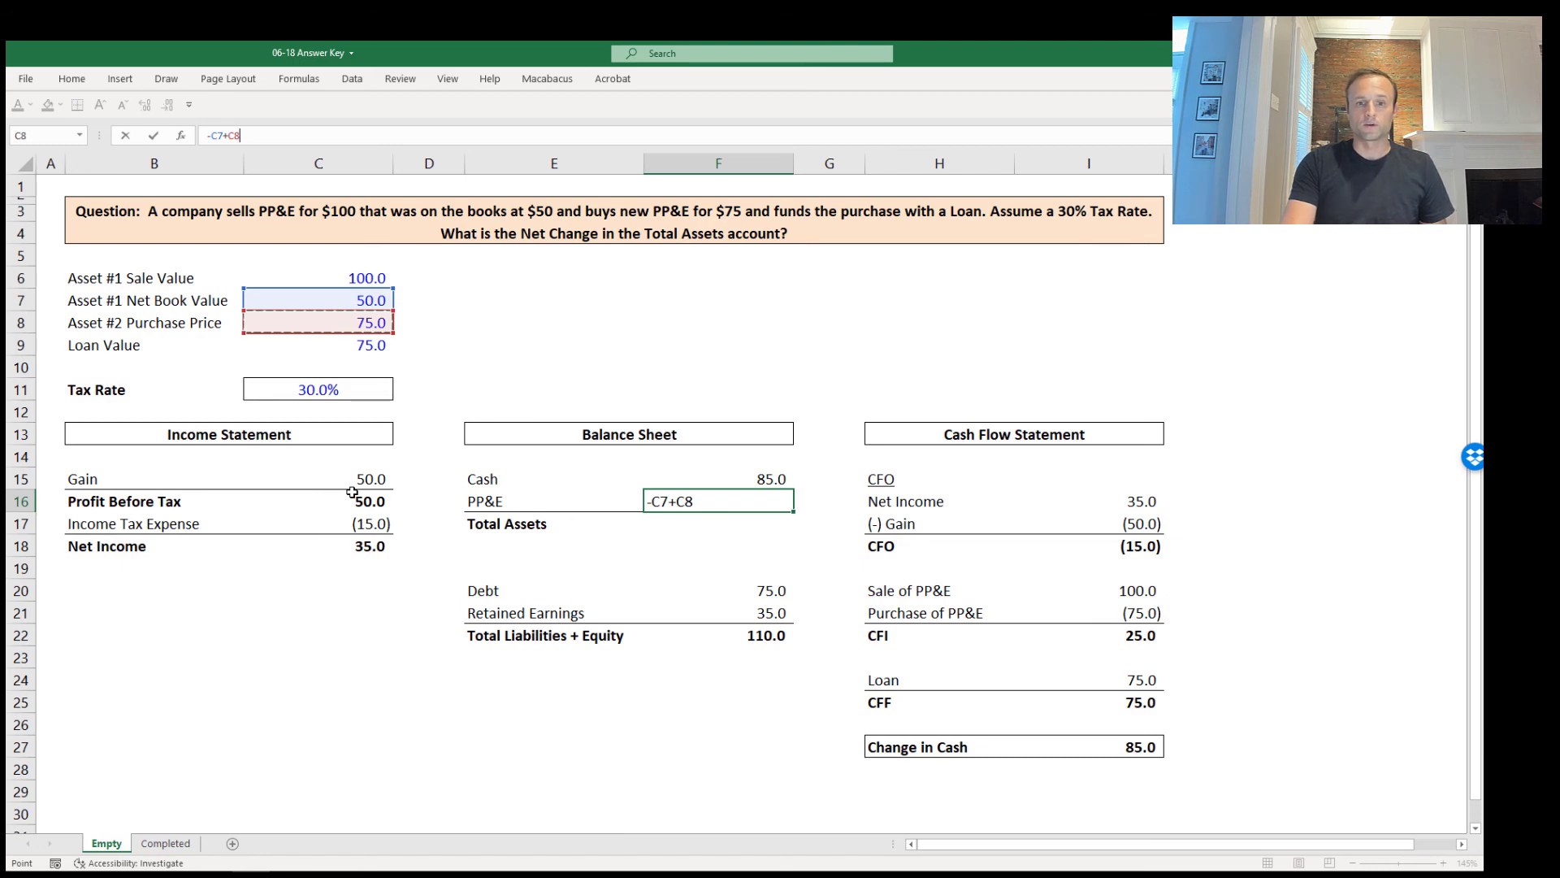
{"action": "key", "text": "ctrl+Return"}
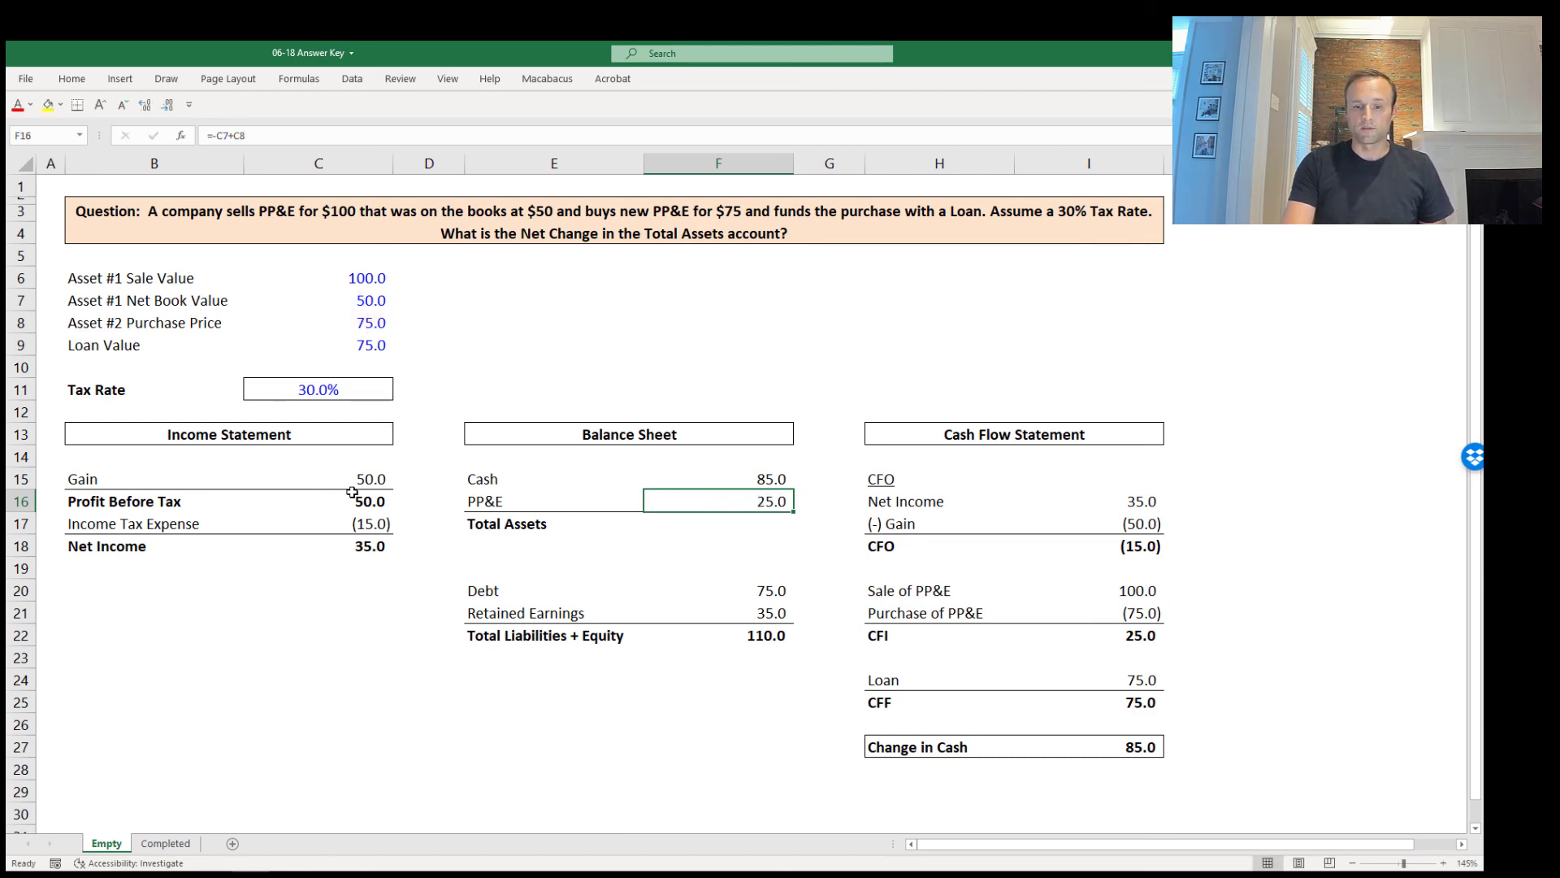
AutoSum F15:F16 into Total Assets in F17, giving 110.0.
{"action": "key", "text": "Down"}
{"action": "key", "text": "alt+equal"}
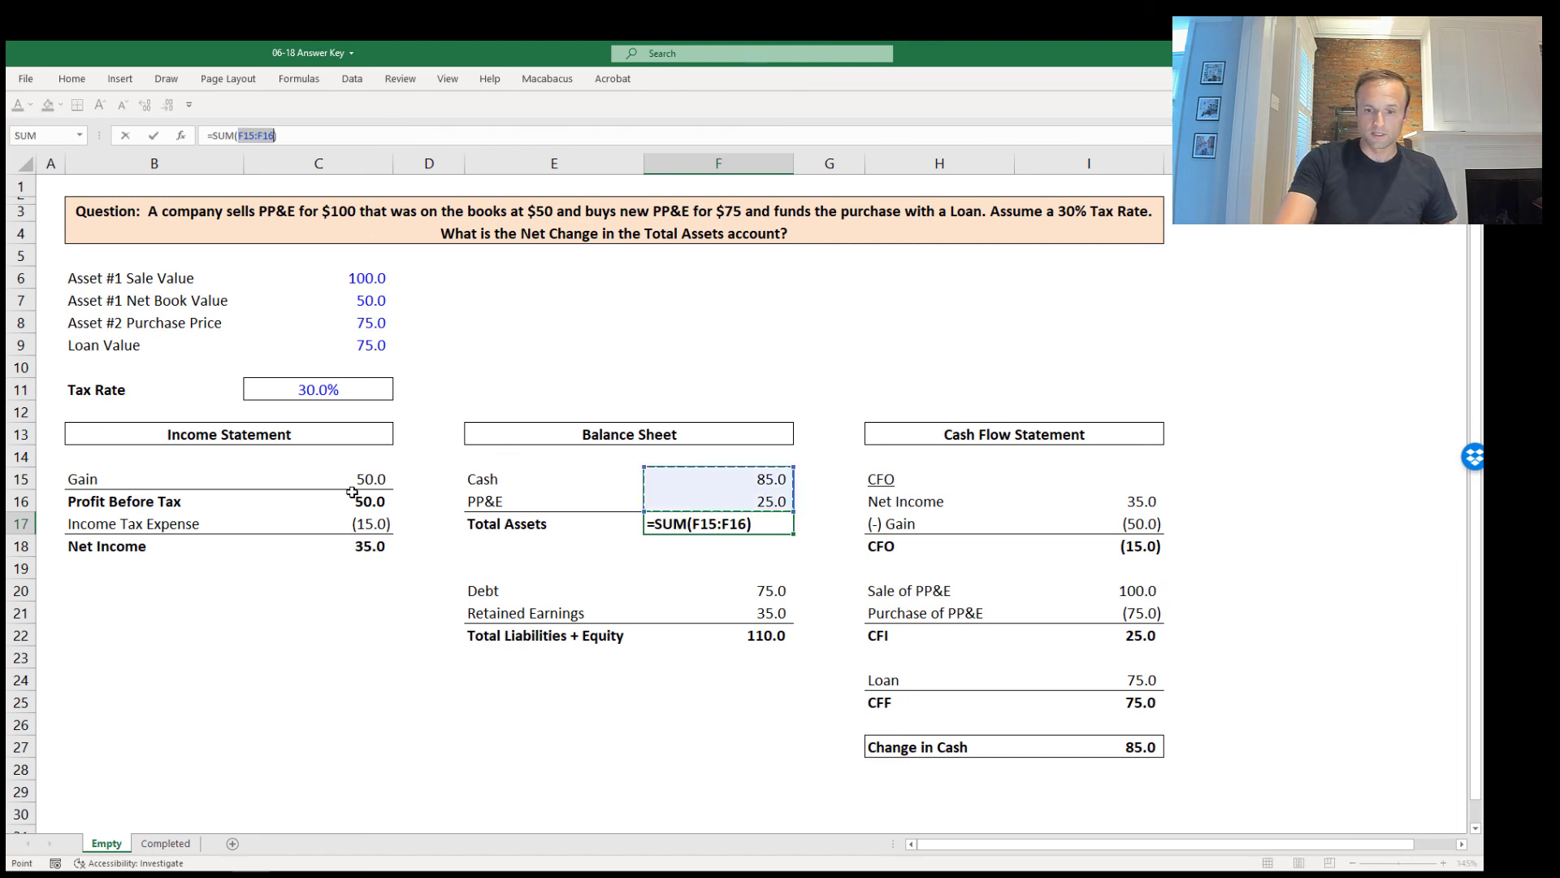
{"action": "key", "text": "ctrl+Return"}
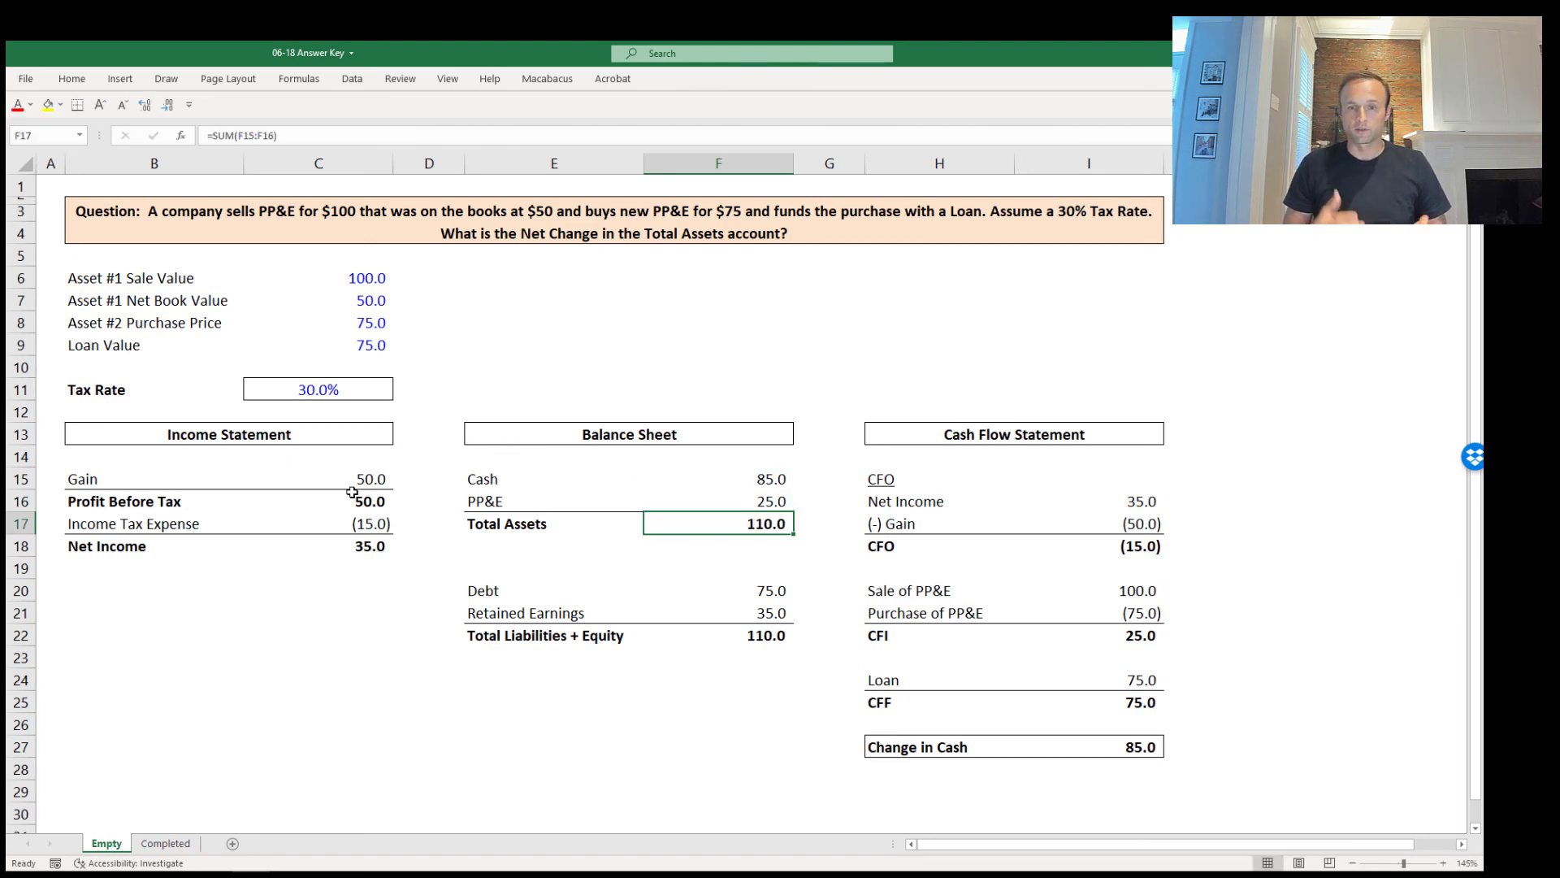